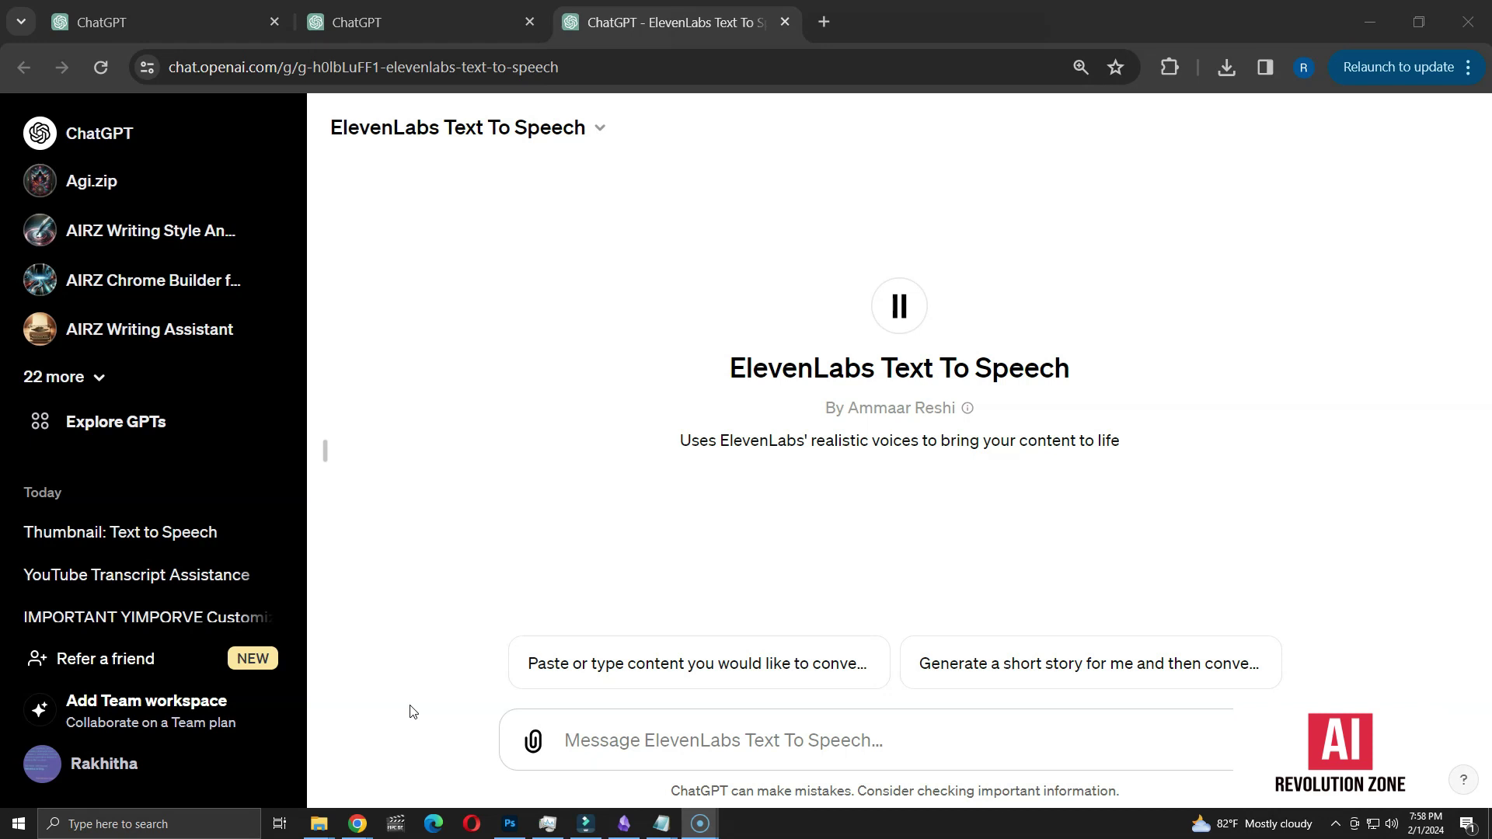
Search the public GPTs for 'elevanlabs' to find the ElevenLabs Text To Speech GPT.
{"action": "left_click", "coordinate": [130, 429]}
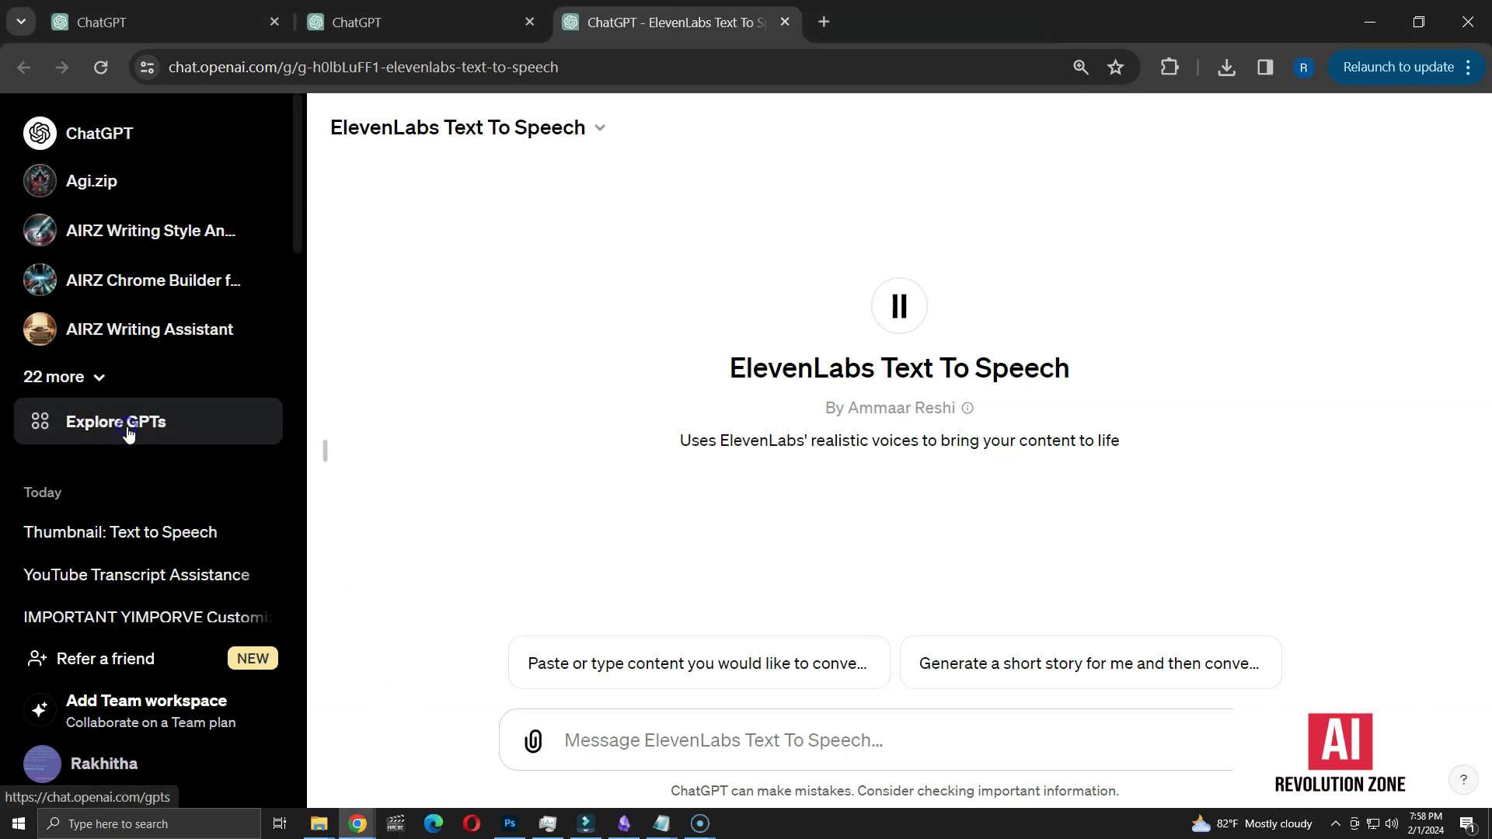
{"action": "left_click", "coordinate": [274, 406]}
{"action": "left_click", "coordinate": [147, 412]}
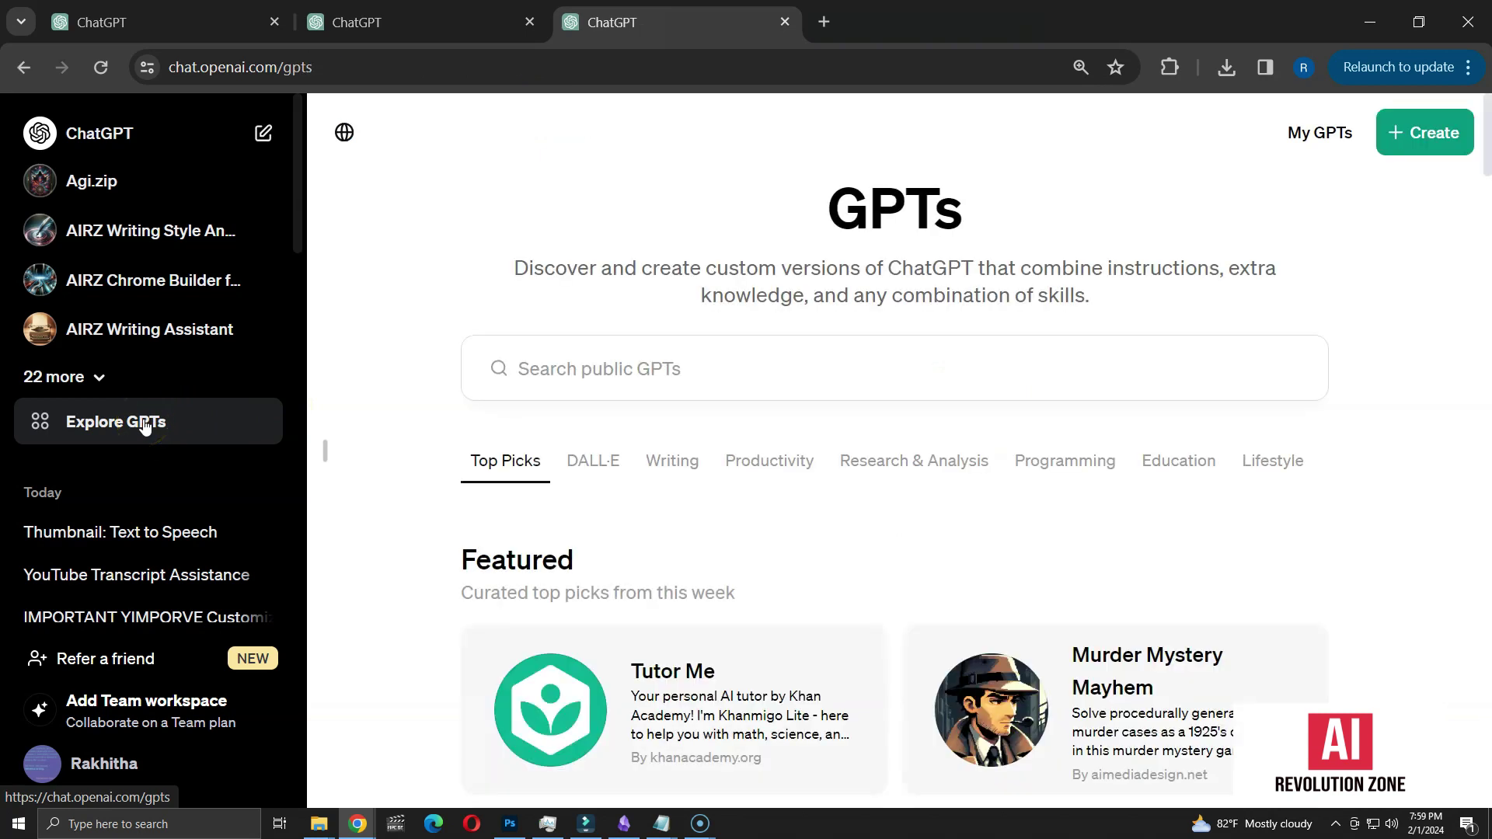
{"action": "left_click", "coordinate": [544, 375]}
{"action": "type", "text": "e"}
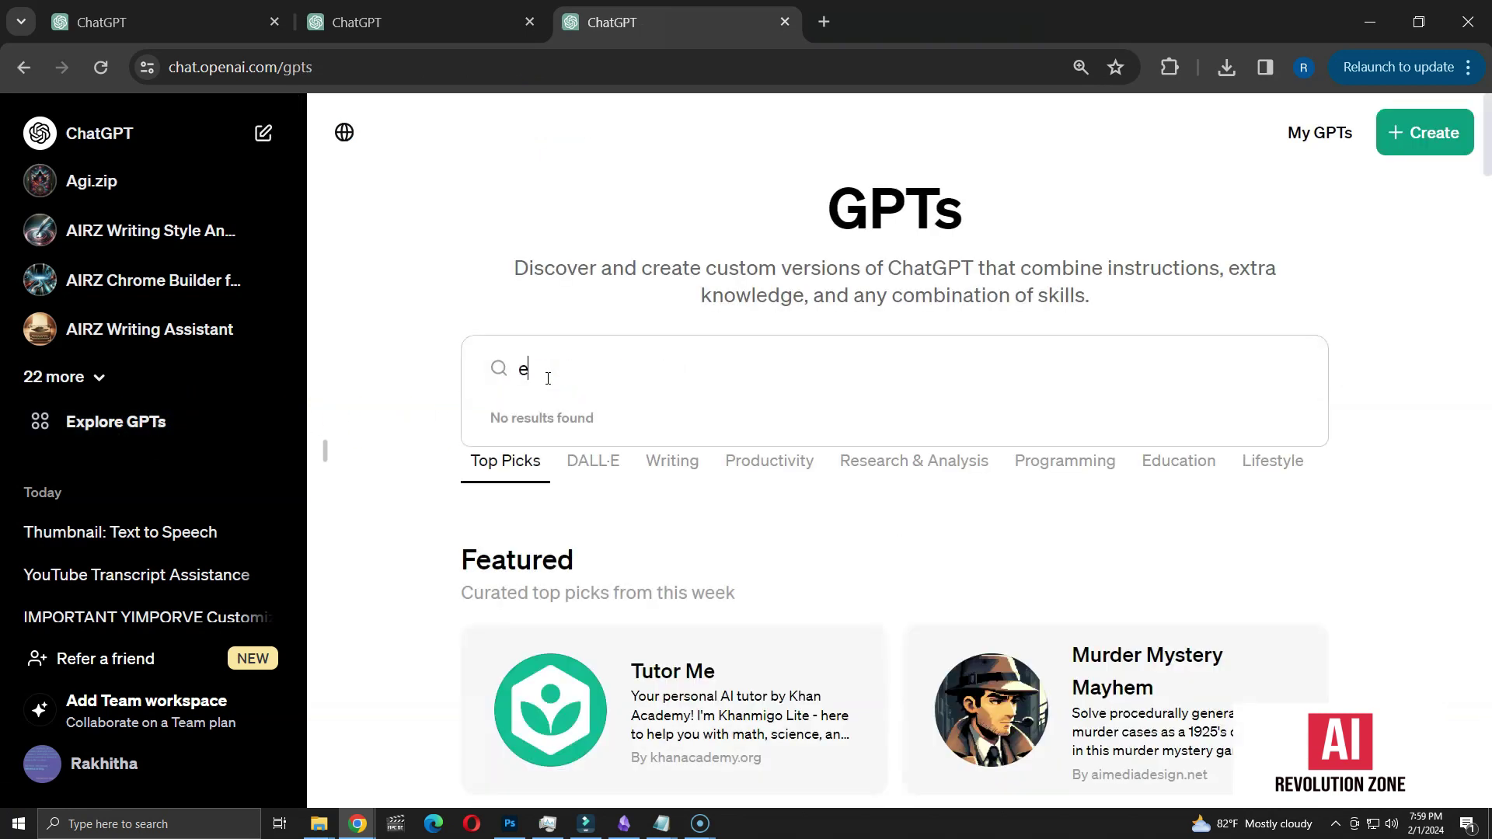
{"action": "type", "text": "levanlabs"}
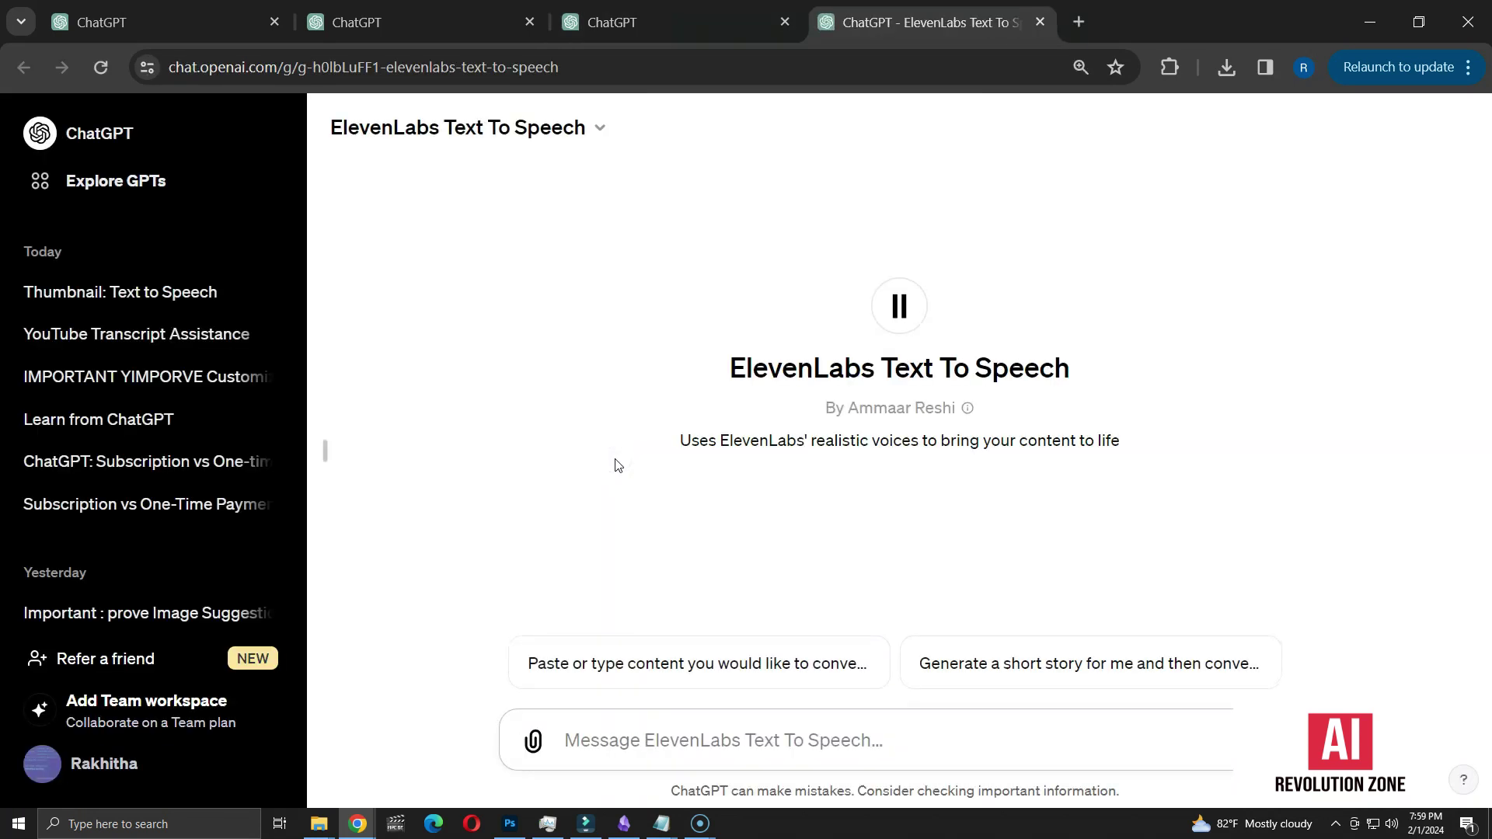
Use the starter prompt asking for a two-paragraph short story turned into an audiobook.
{"action": "left_click", "coordinate": [608, 465]}
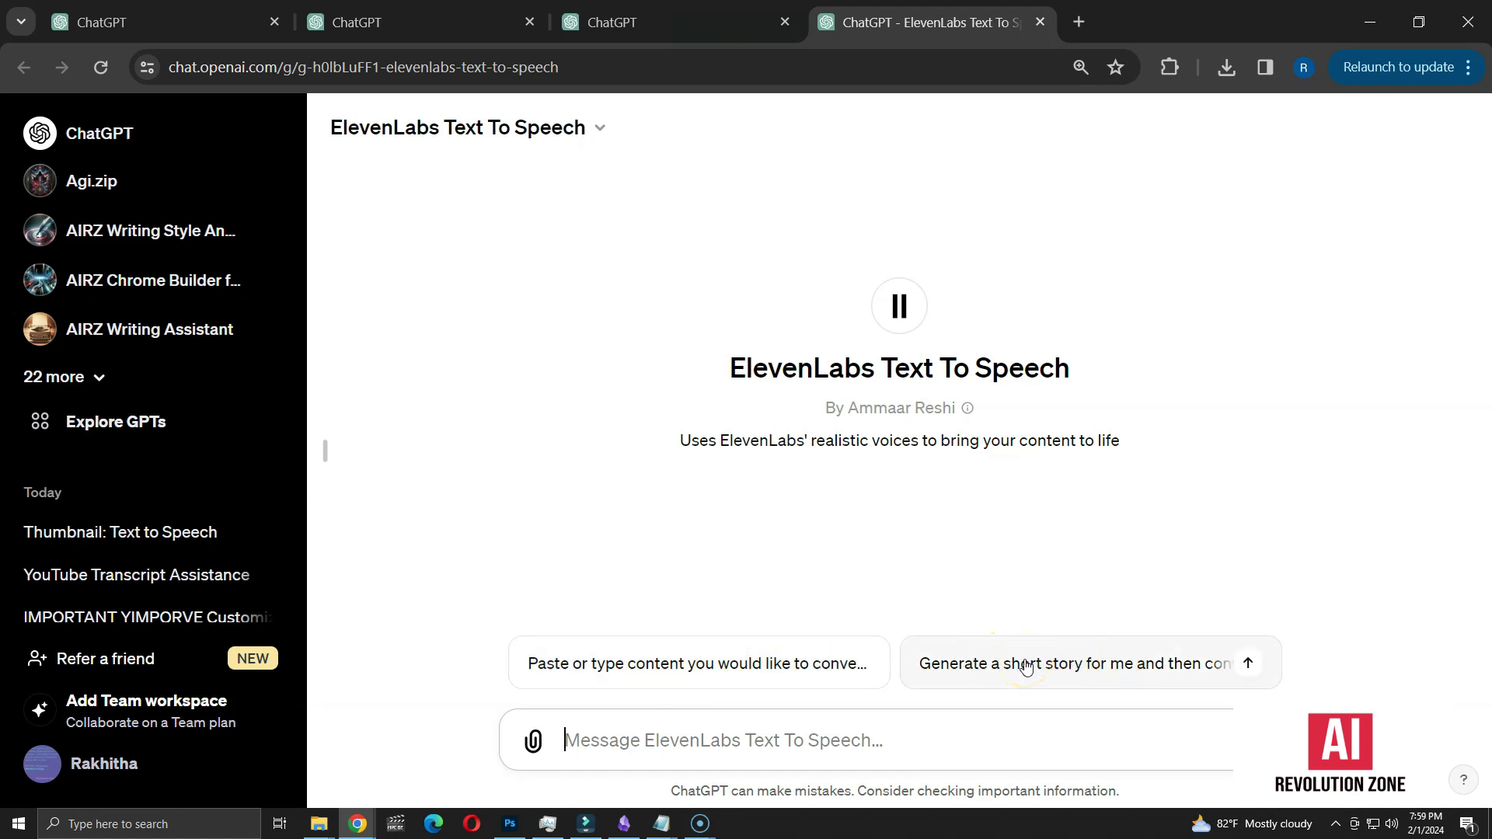
{"action": "left_click", "coordinate": [1026, 664]}
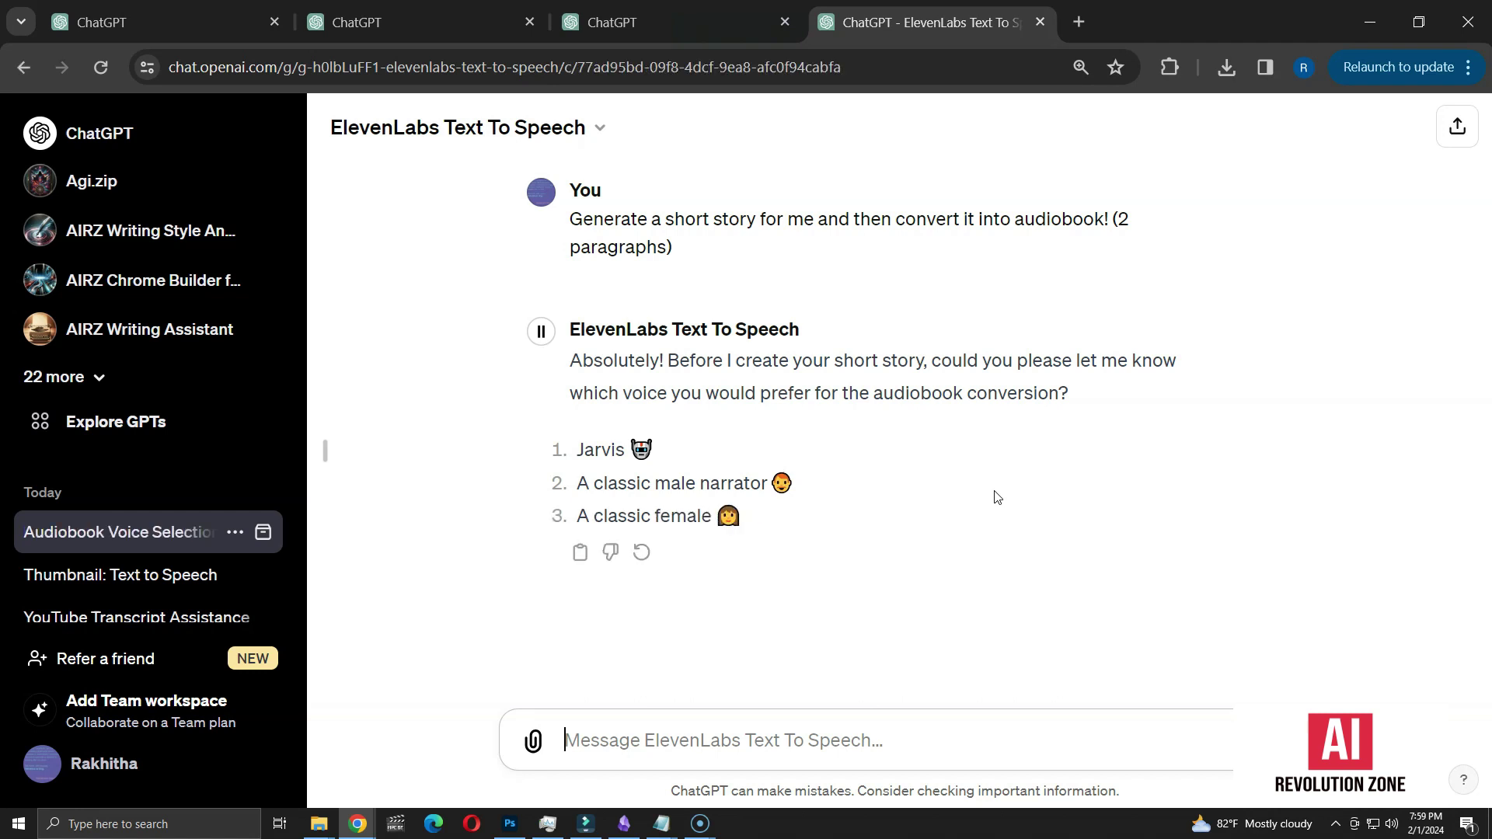
Reply '2' to pick the classic male narrator and follow the watchmaker story as it streams.
{"action": "type", "text": "2"}
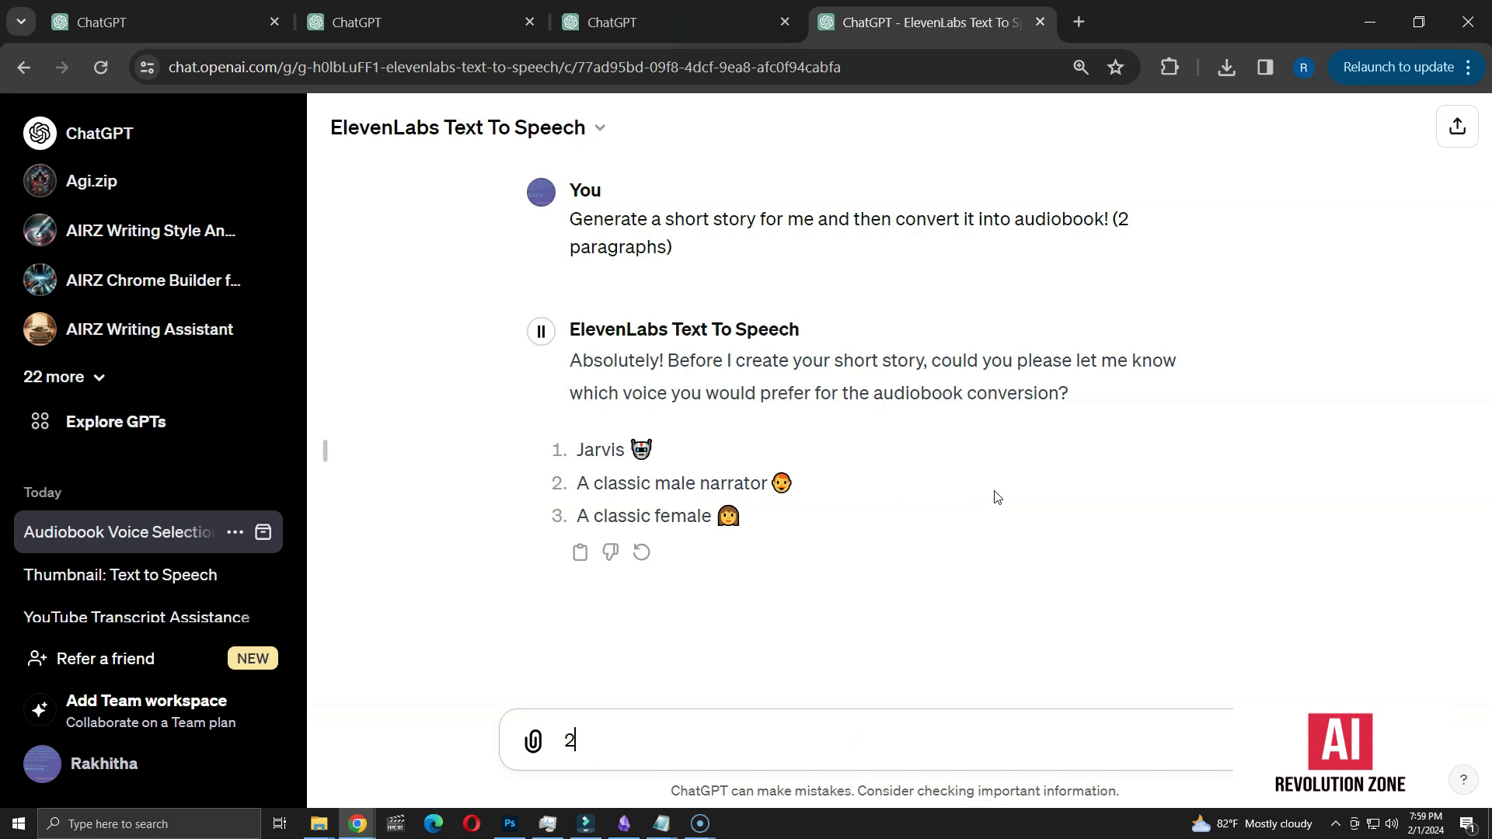
{"action": "key", "text": "Return"}
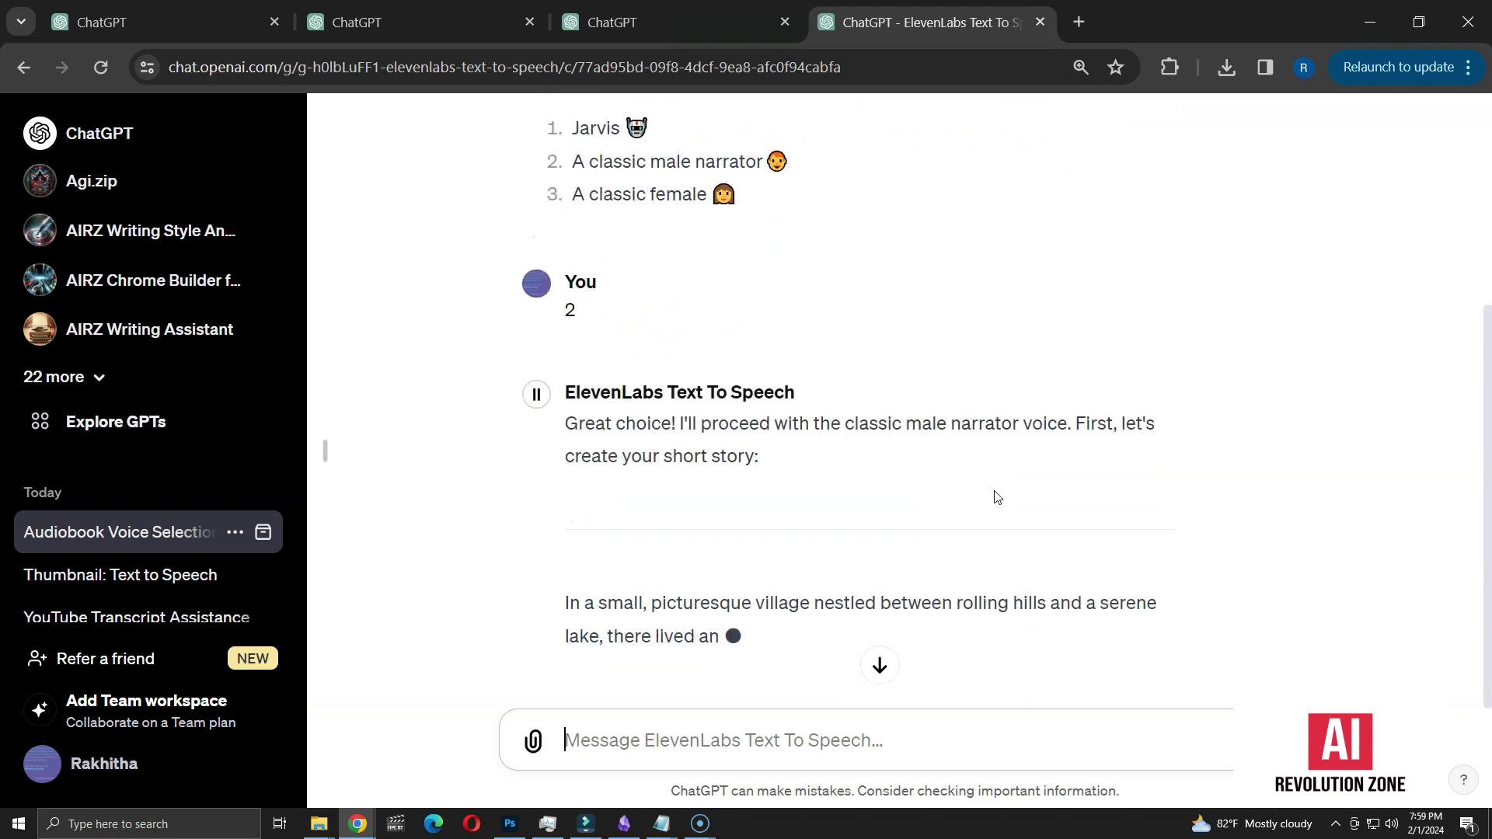
{"action": "scroll", "coordinate": [991, 494], "scroll_direction": "down", "scroll_amount": 2}
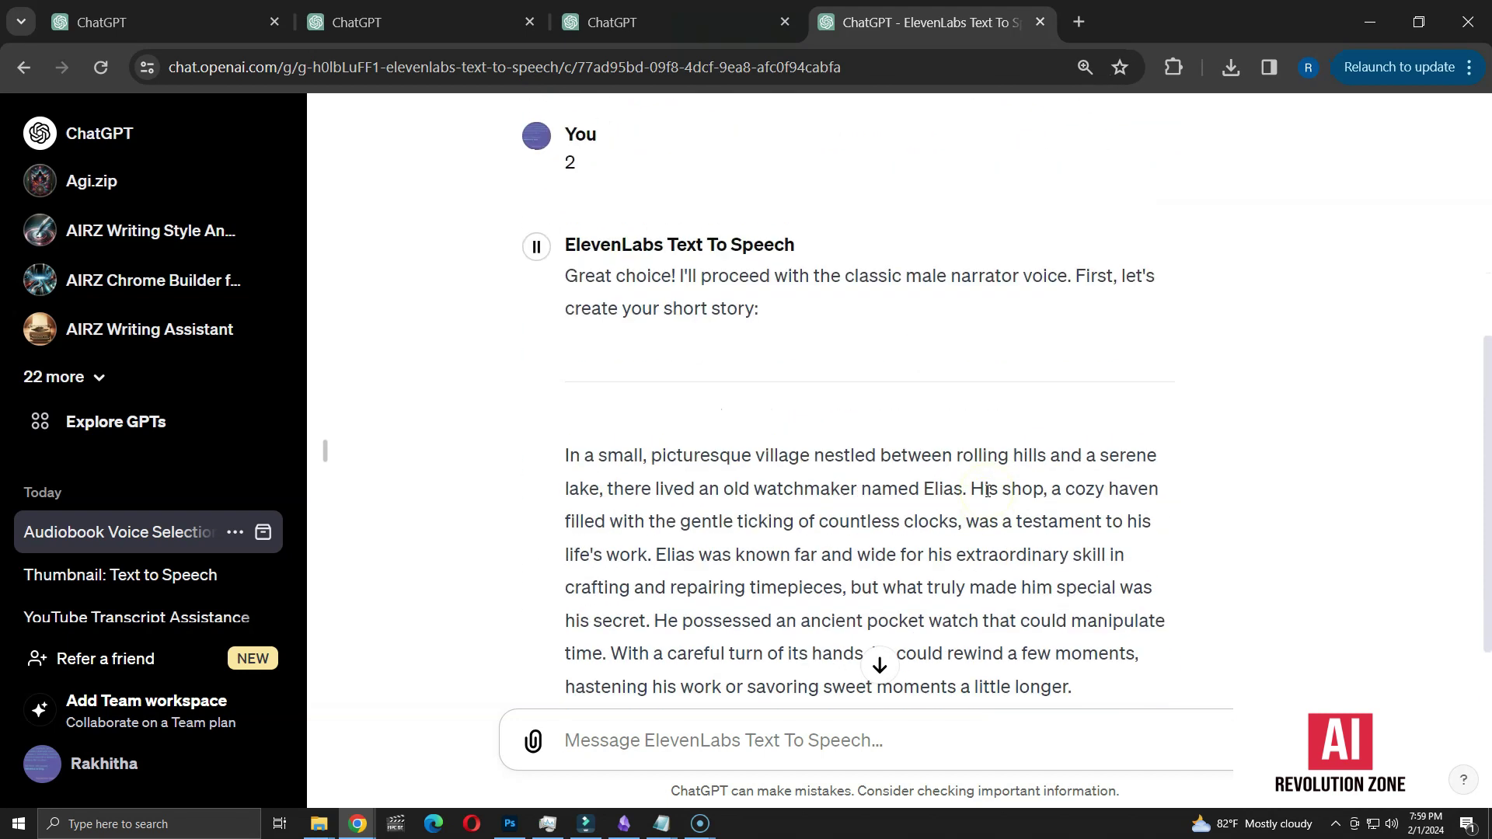
{"action": "scroll", "coordinate": [964, 491], "scroll_direction": "down", "scroll_amount": 1}
{"action": "scroll", "coordinate": [939, 495], "scroll_direction": "down", "scroll_amount": 2}
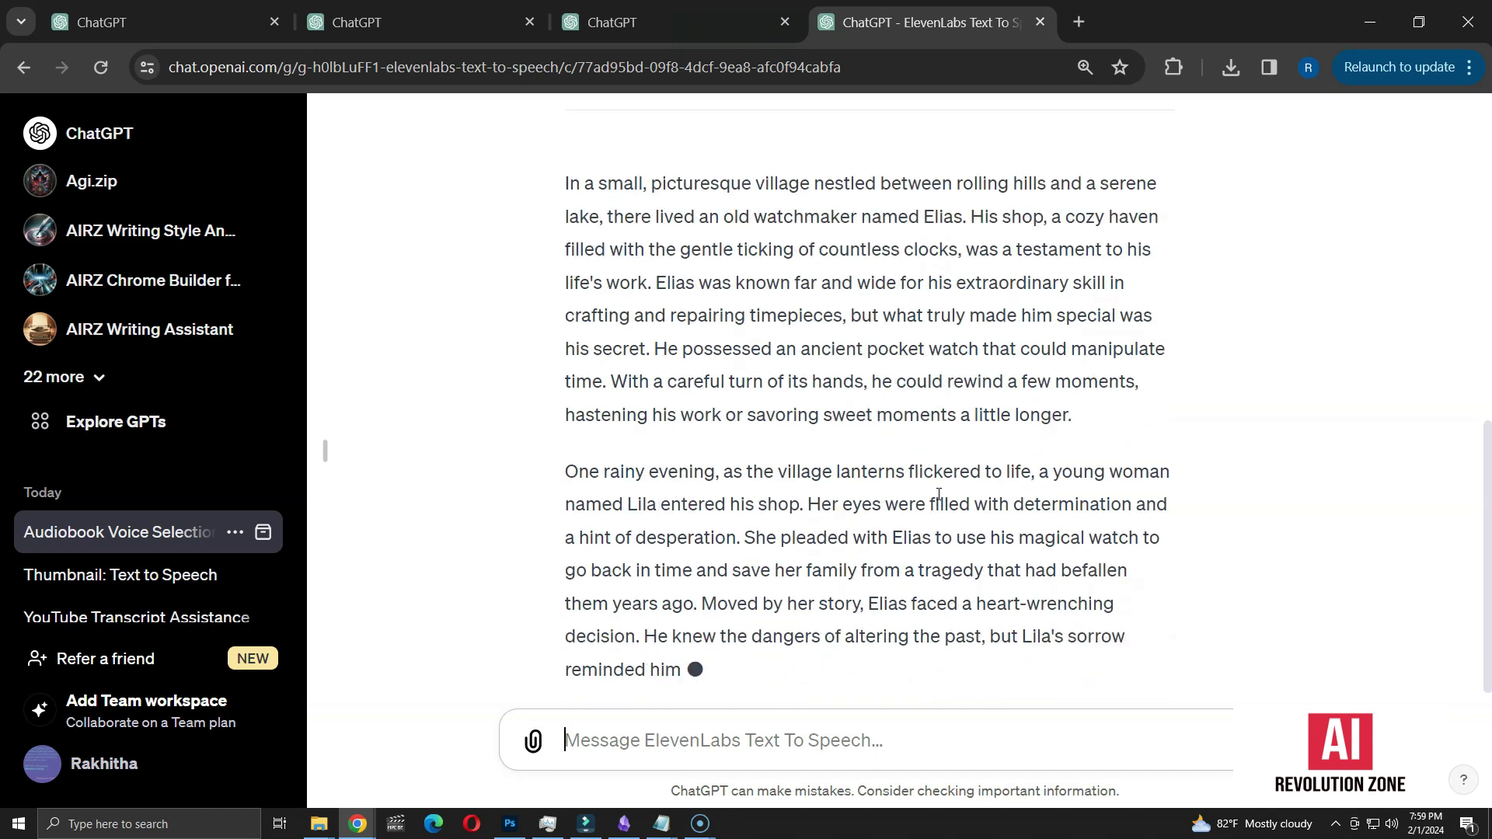
{"action": "scroll", "coordinate": [939, 494], "scroll_direction": "down", "scroll_amount": 3}
{"action": "scroll", "coordinate": [941, 501], "scroll_direction": "down", "scroll_amount": 1}
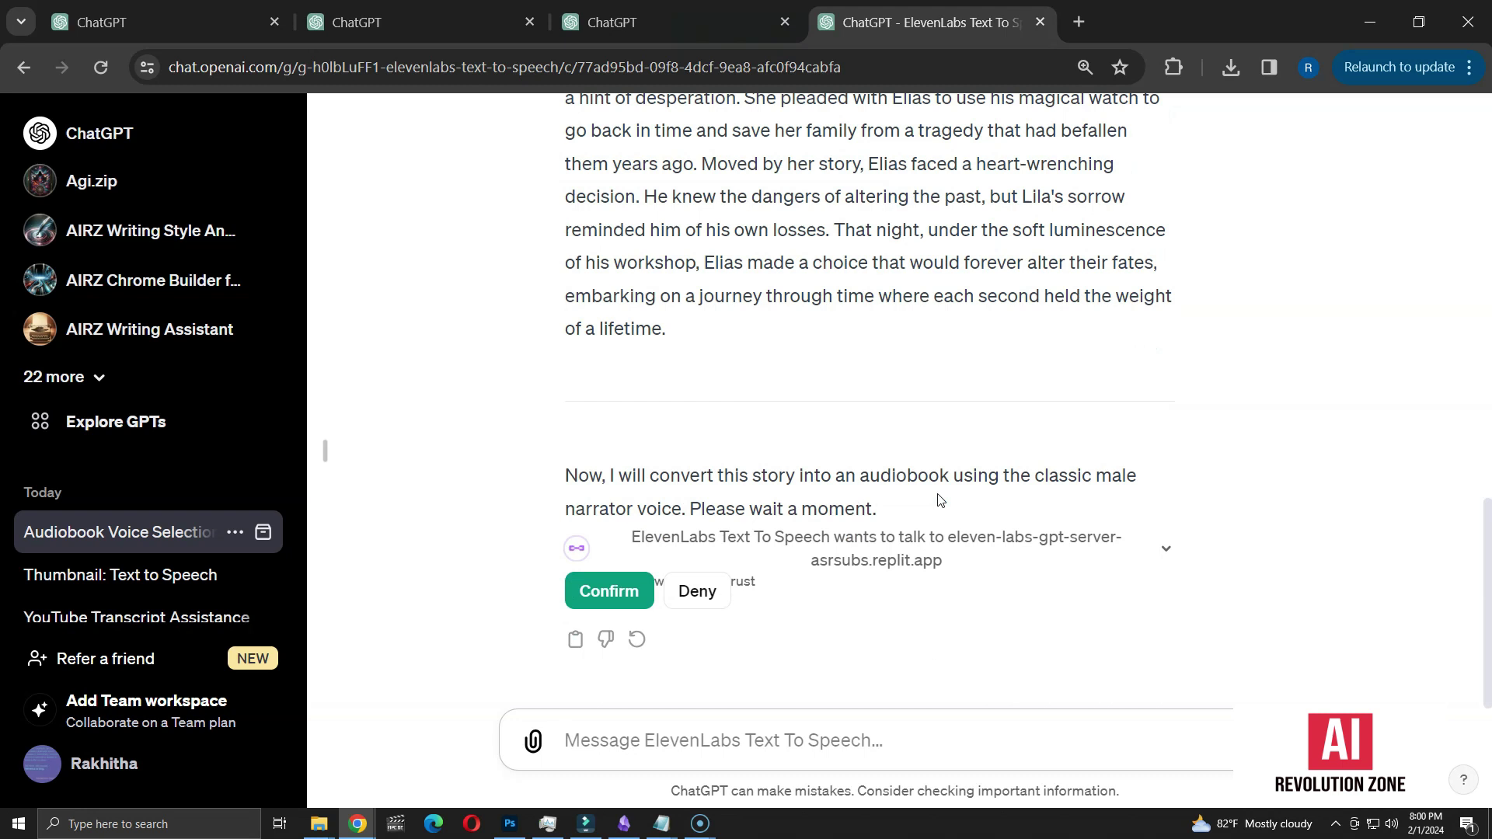
Confirm the GPT's call to eleven-labs-gpt-server so it returns the audiobook link.
{"action": "left_click", "coordinate": [605, 600]}
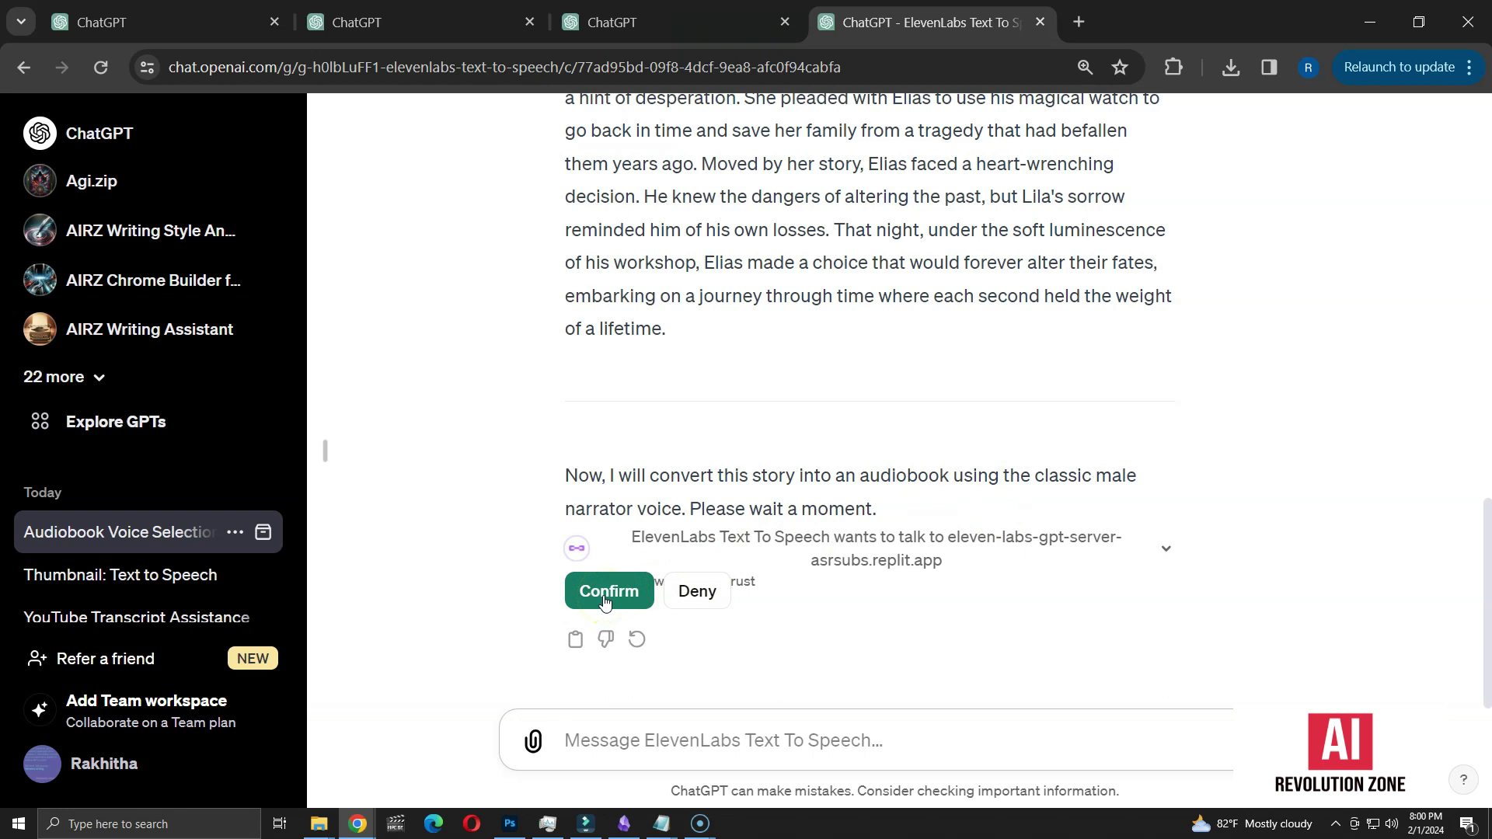
{"action": "left_click", "coordinate": [606, 595]}
{"action": "left_click", "coordinate": [587, 496]}
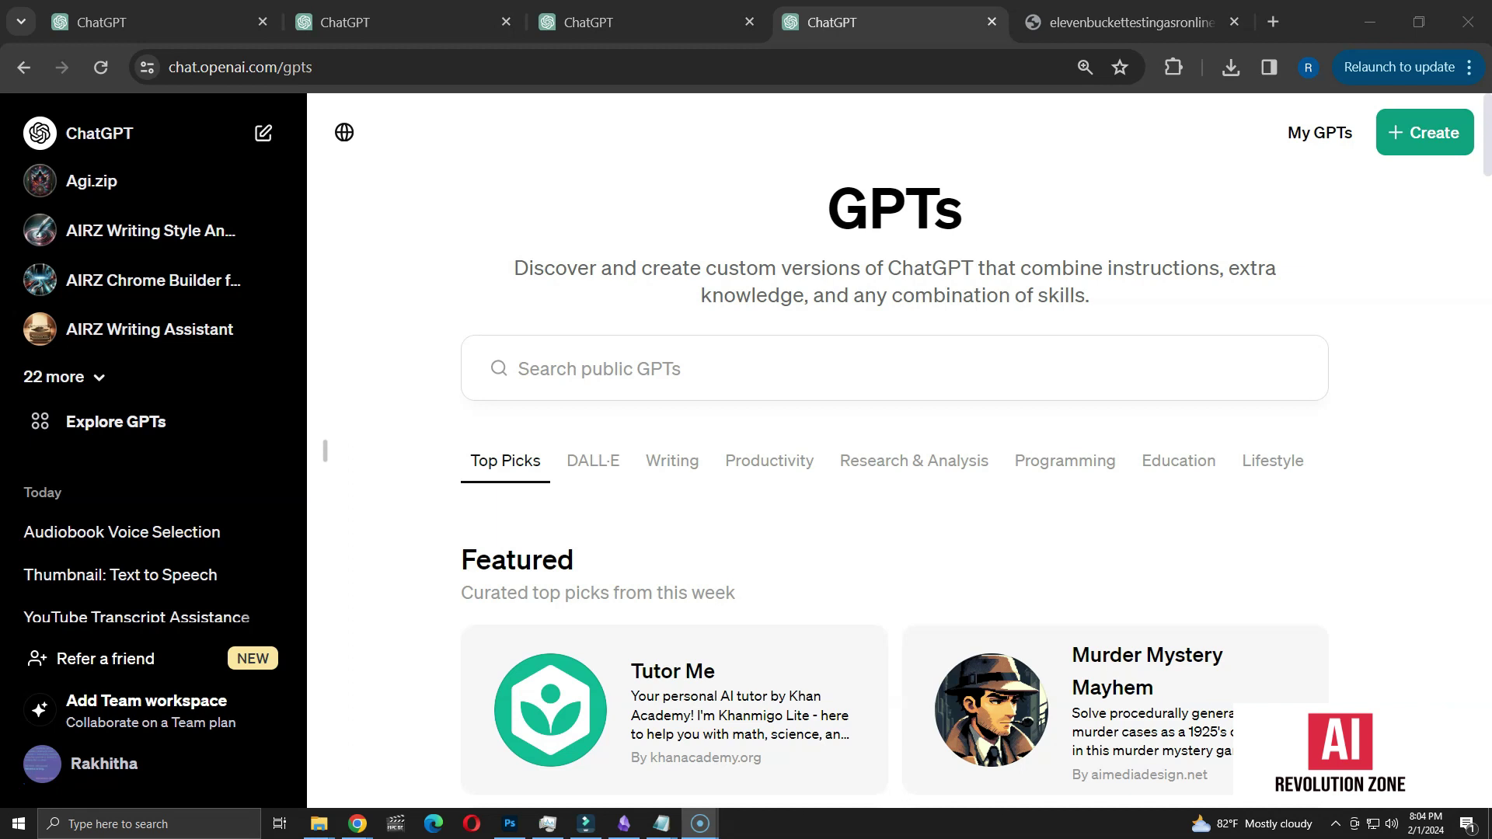
Search the public GPTs for 'Youtube' to locate YouTube Transcript Wizard.
{"action": "left_click", "coordinate": [554, 374]}
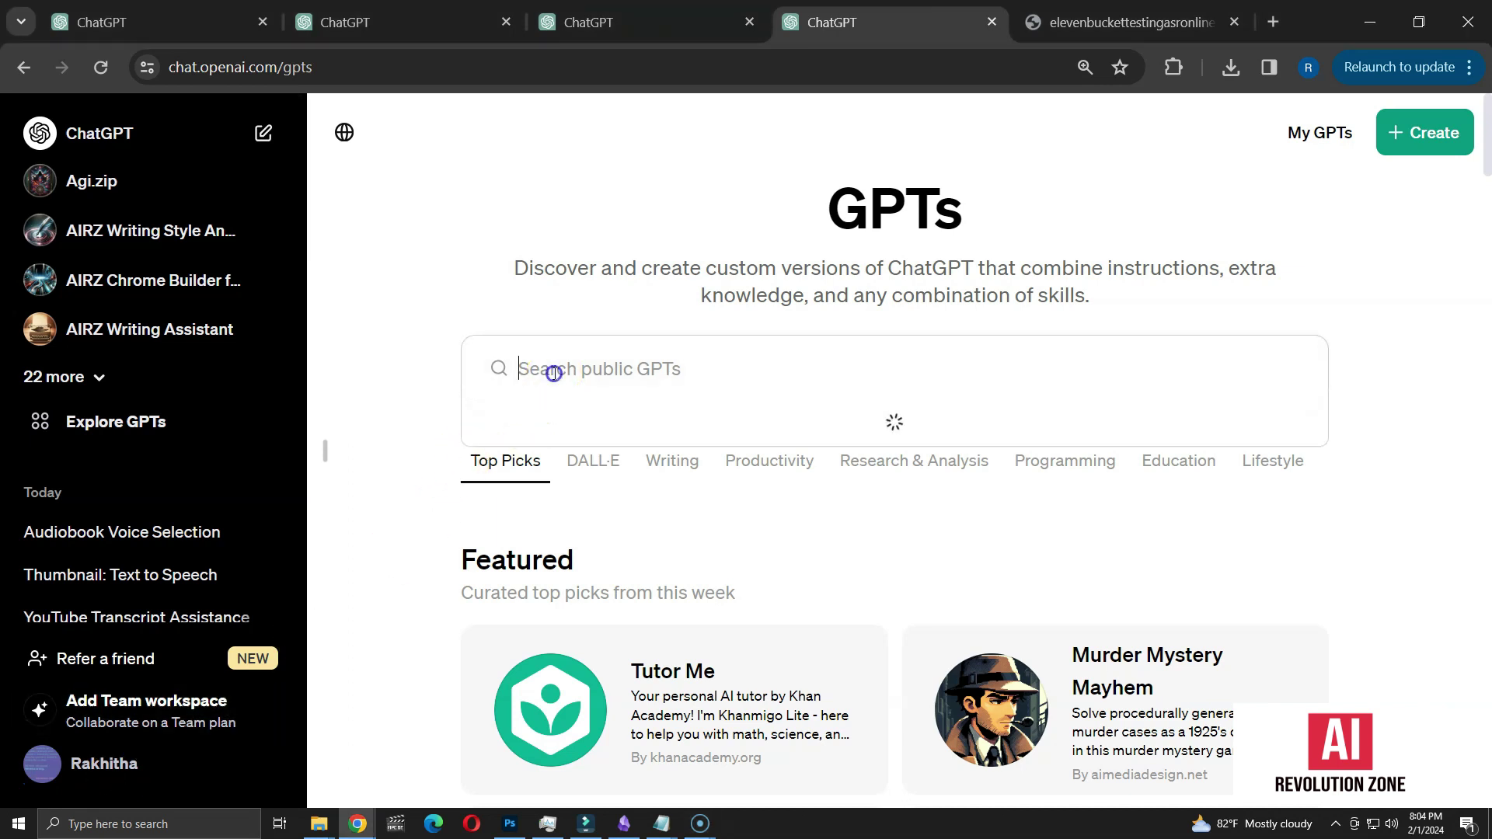
{"action": "type", "text": "You"}
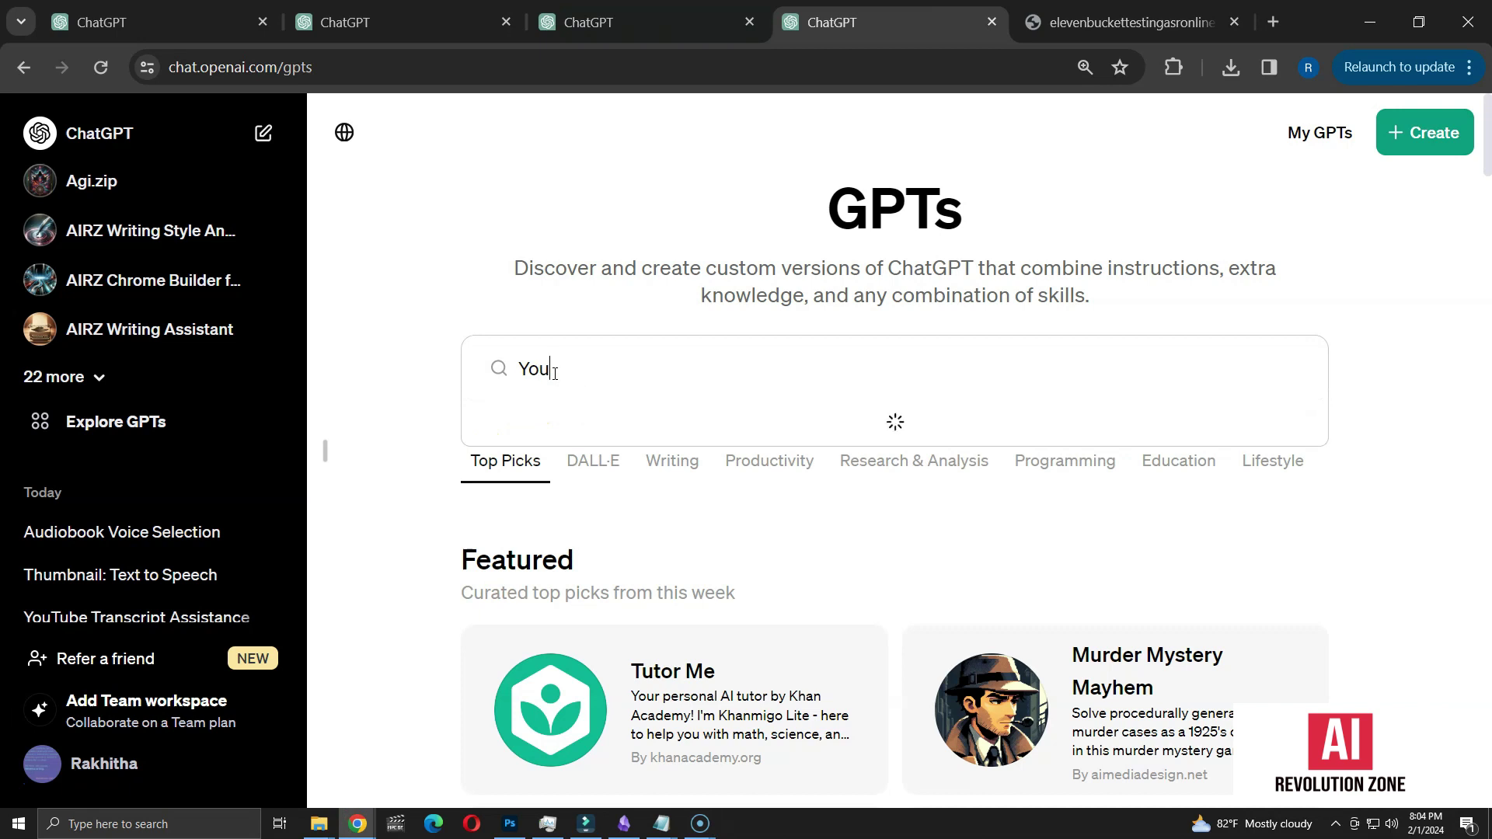
{"action": "type", "text": "tube"}
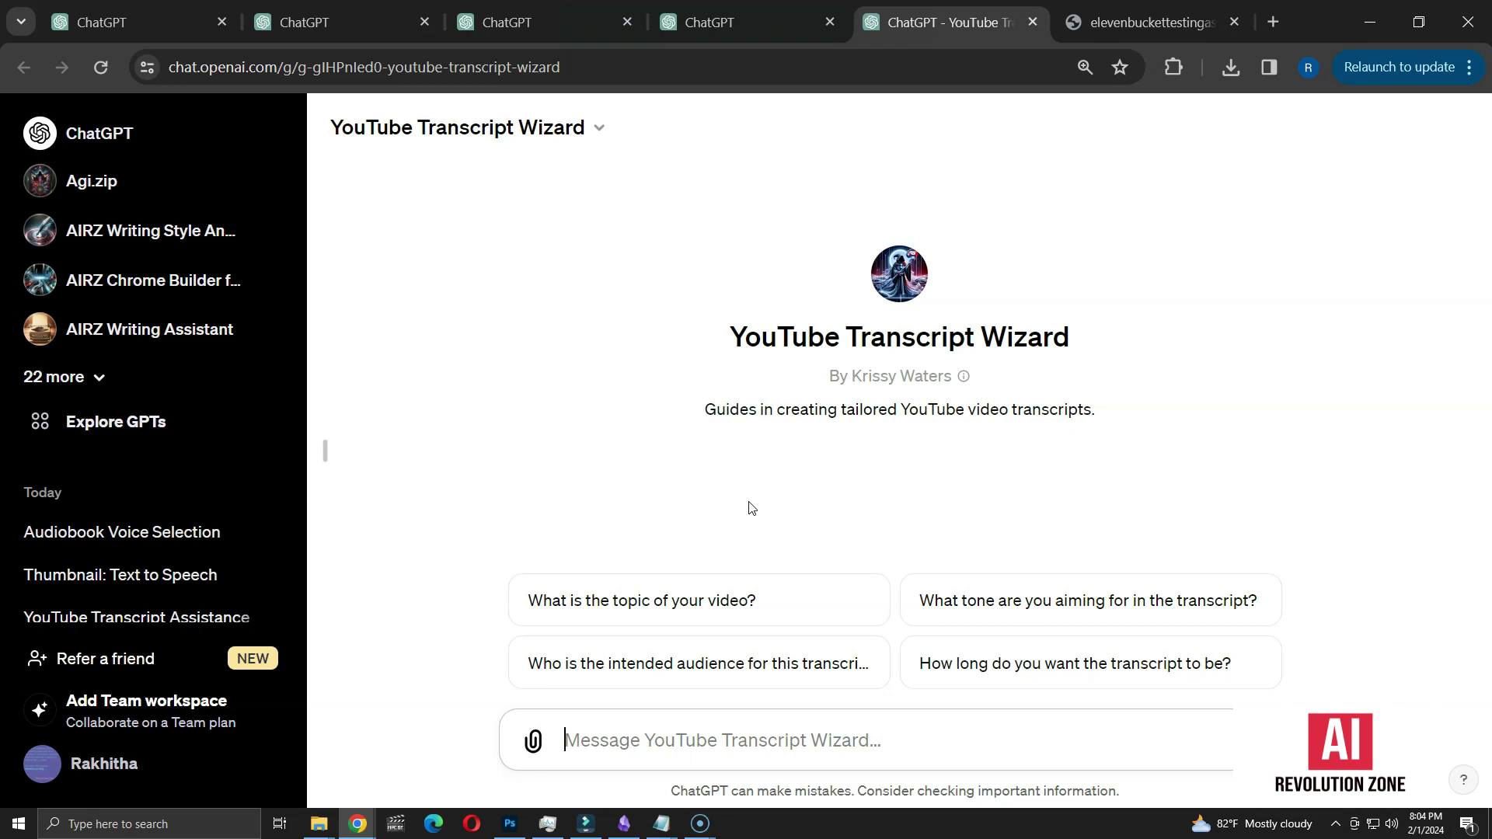
Send a request for a professional one-minute script on 'How procrastination affects our behaviour' for 20–30-year-olds.
{"action": "type", "text": "I wan"}
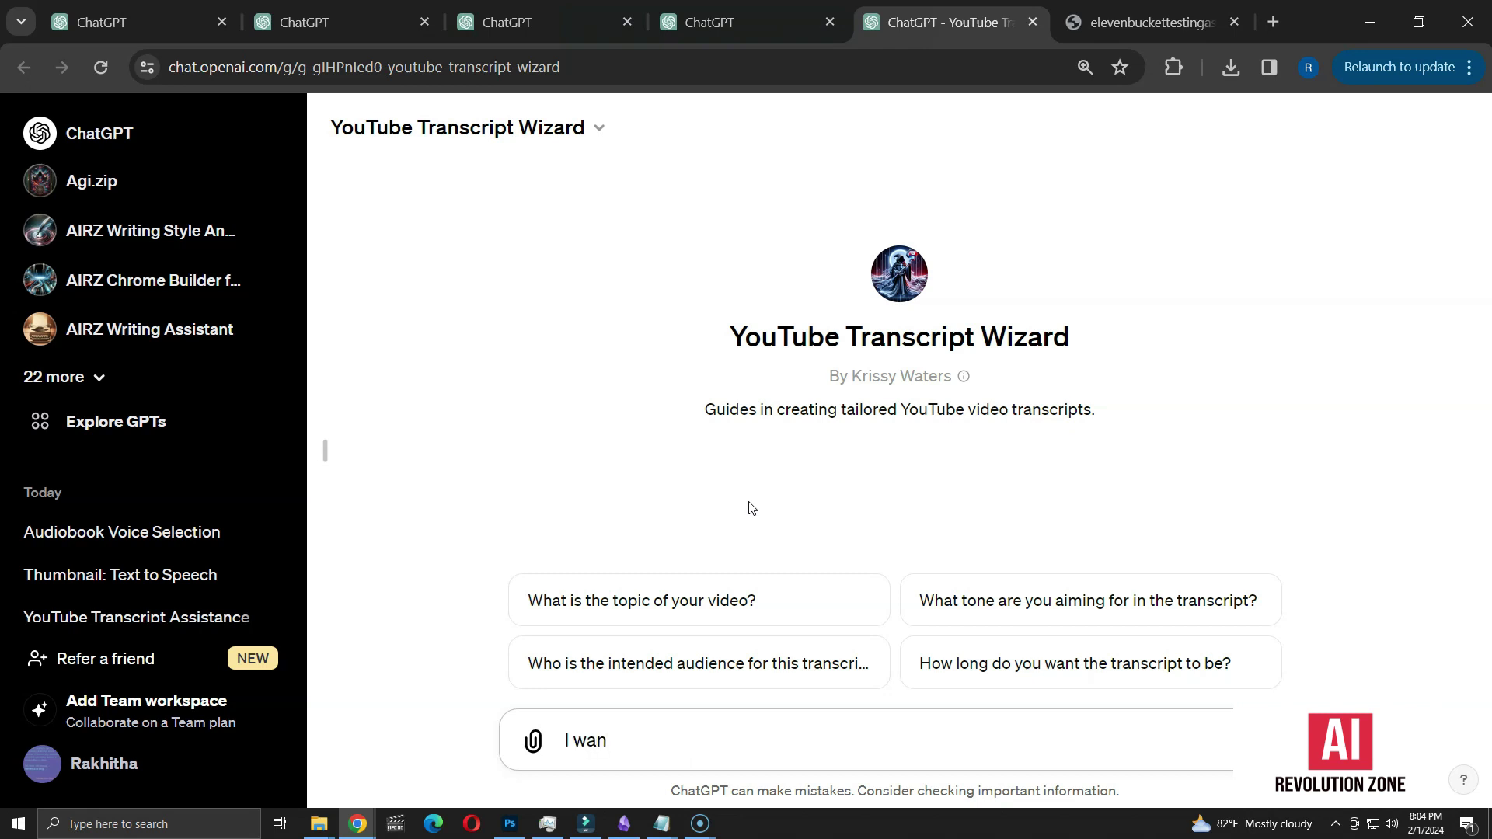
{"action": "type", "text": "t to create a 1 min video on"}
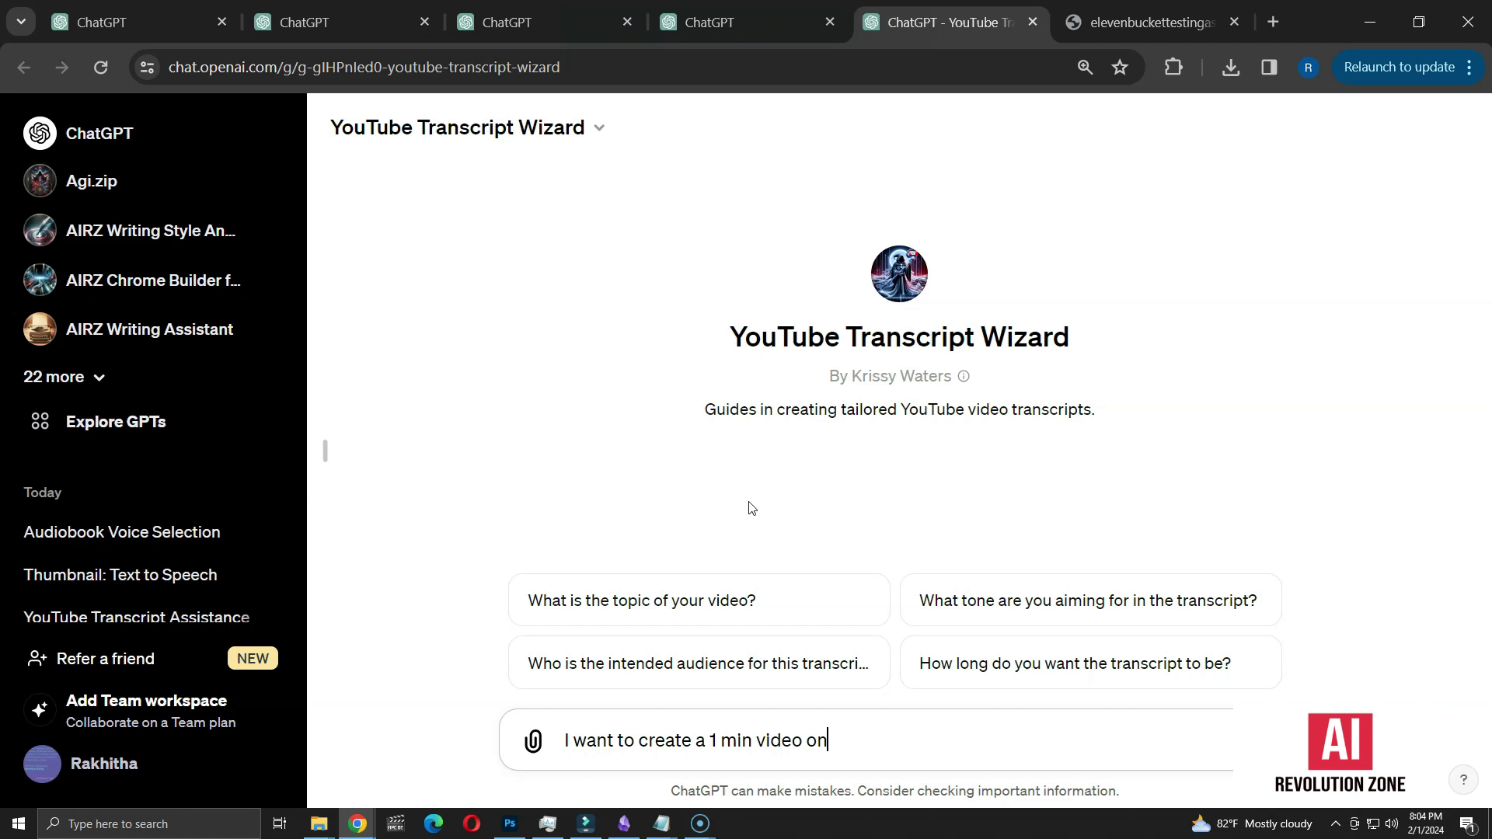
{"action": "type", "text": " \"How procastination"}
{"action": "right_click", "coordinate": [916, 740]}
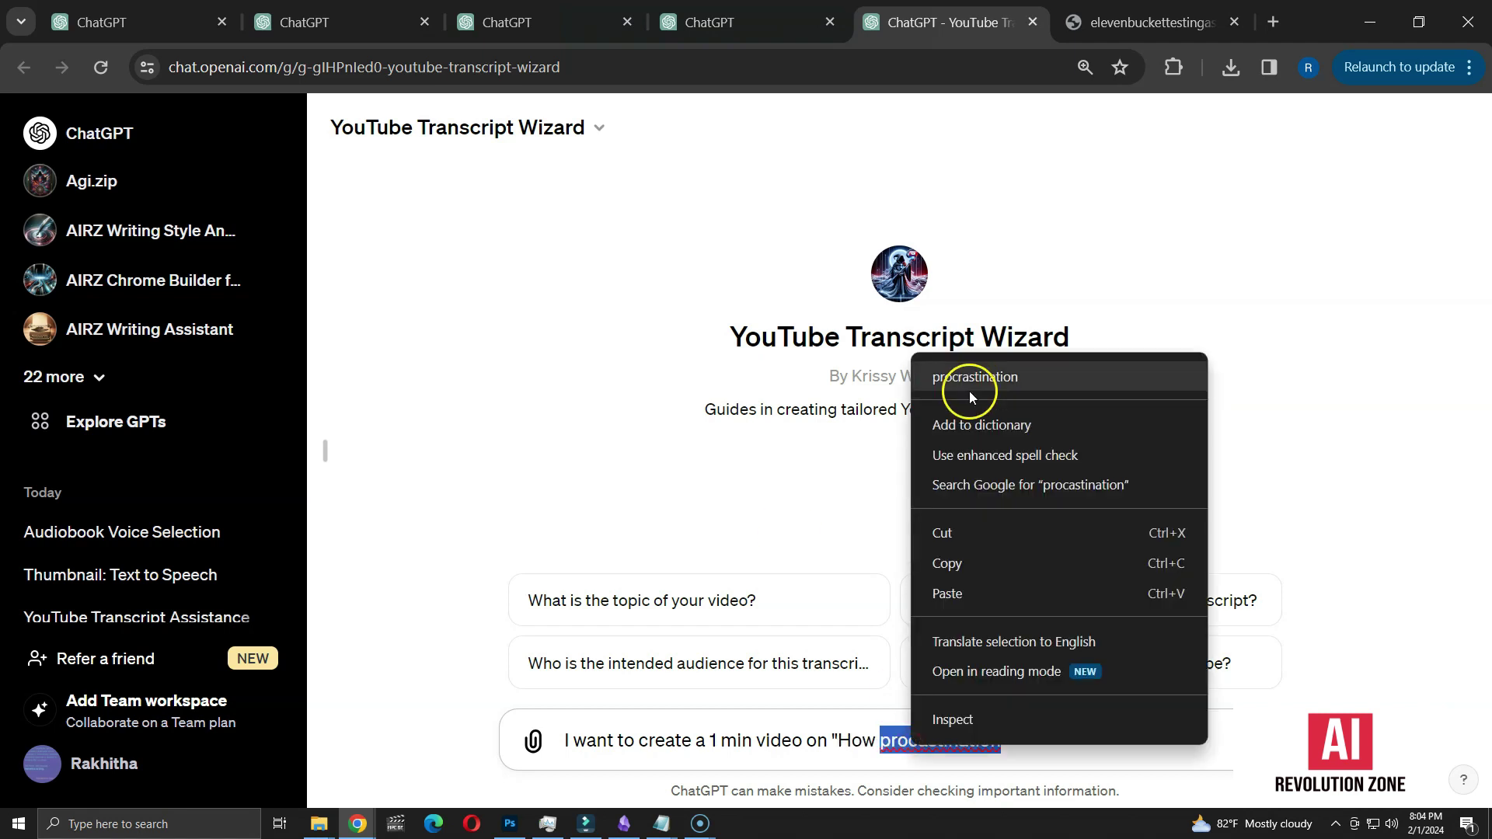
{"action": "left_click", "coordinate": [969, 381]}
{"action": "type", "text": "affects our behavio"}
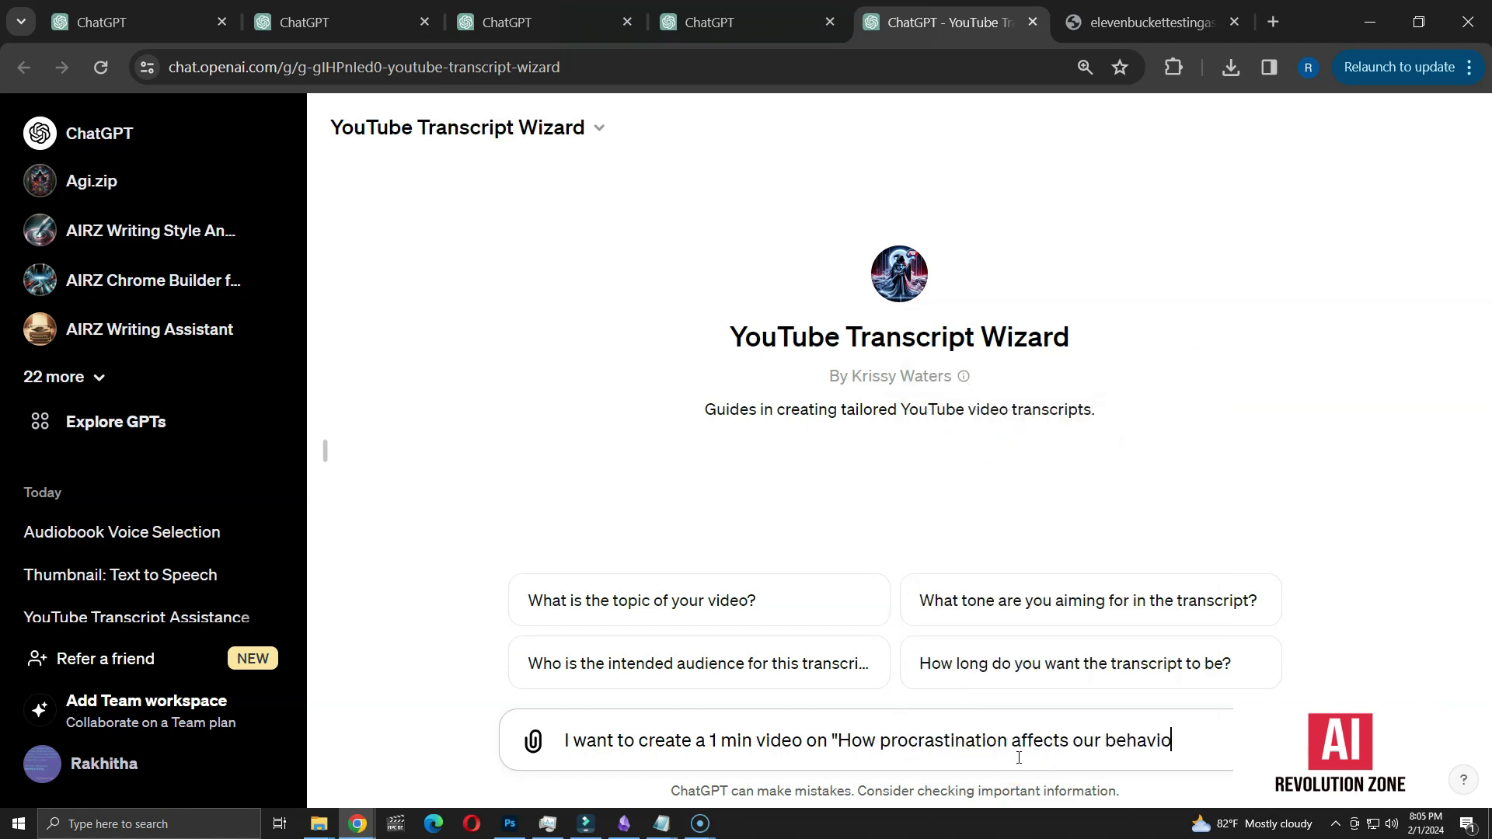
{"action": "type", "text": "ur\". Can you write the script "}
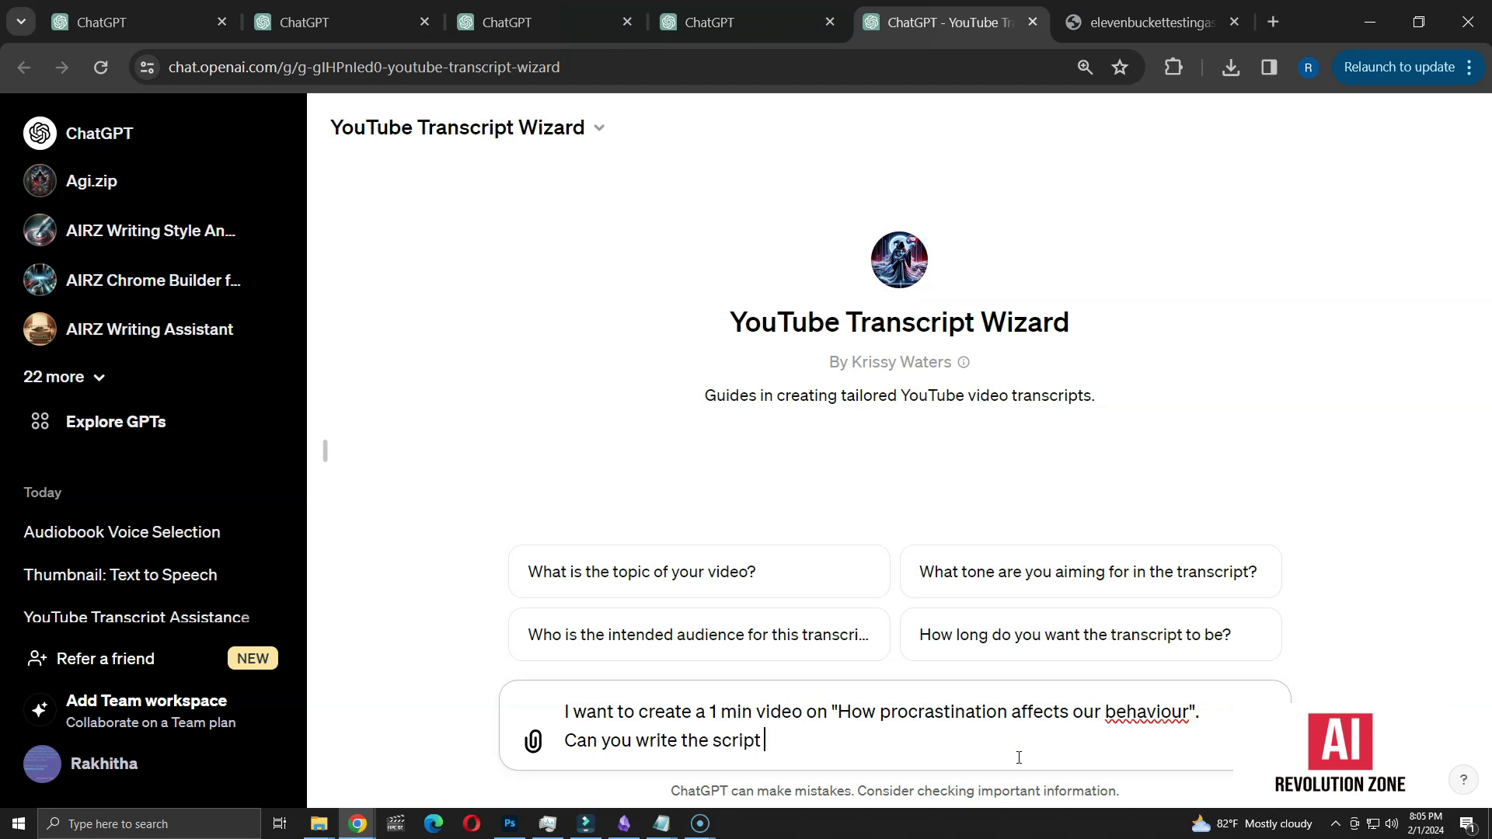
{"action": "type", "text": "in a professional tone for peop"}
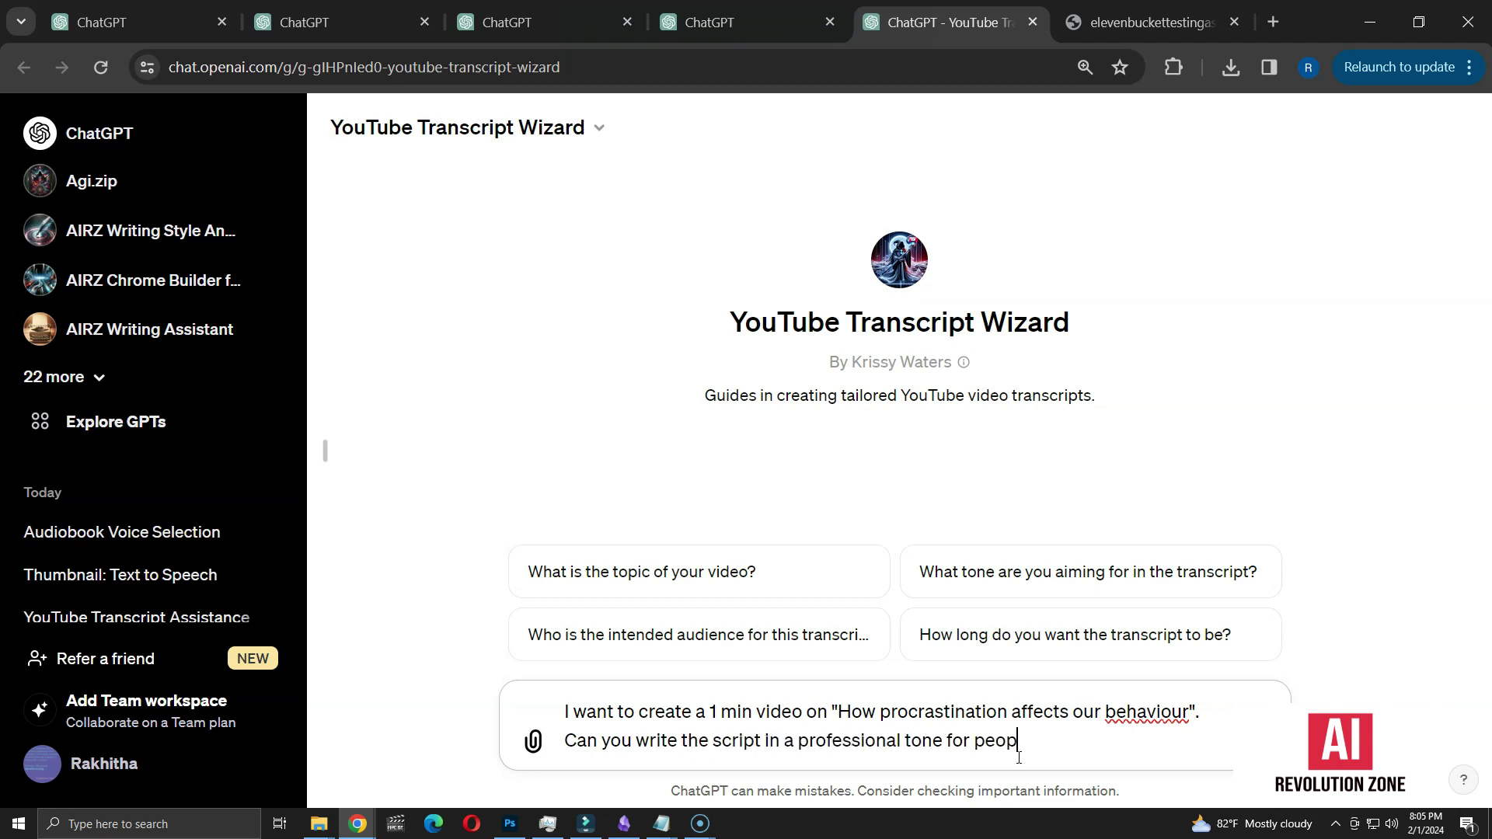
{"action": "type", "text": "le between 20-30 years who are strugglin"}
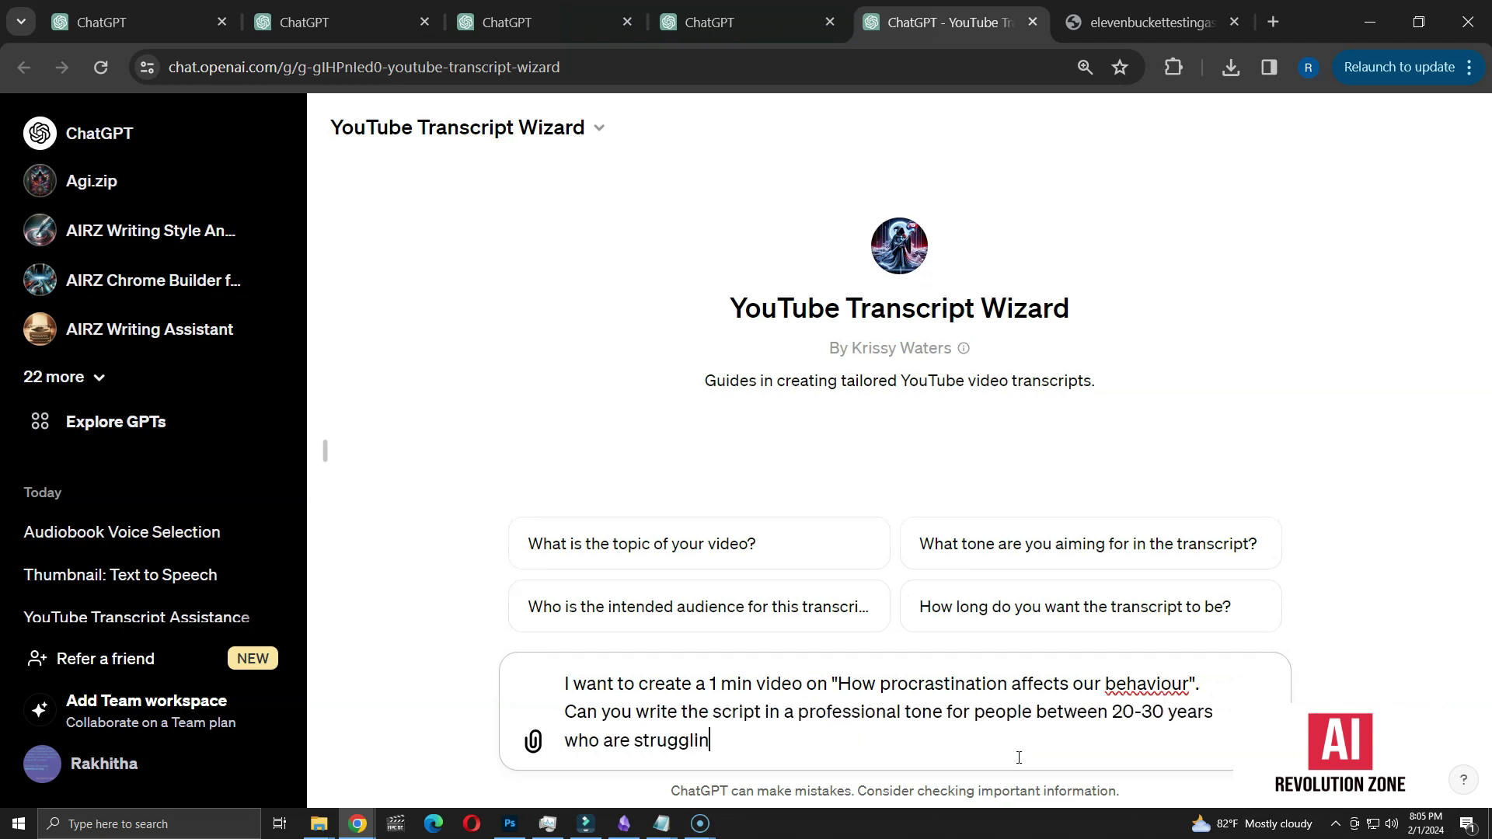
{"action": "type", "text": "g with  procrastination"}
{"action": "key", "text": "Return"}
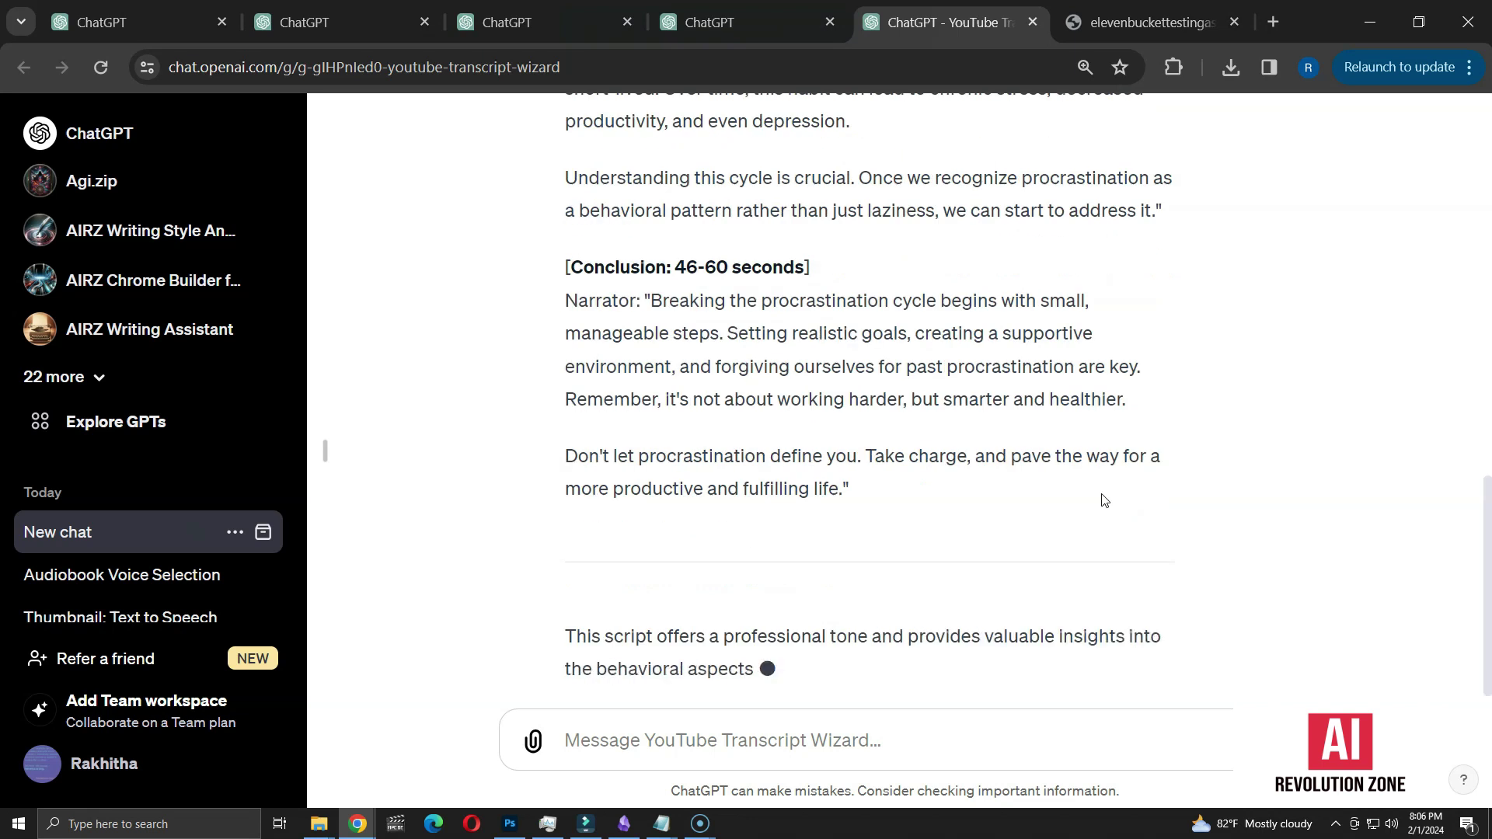
Scroll down to the conclusion of the finished procrastination script.
{"action": "left_click", "coordinate": [1054, 445]}
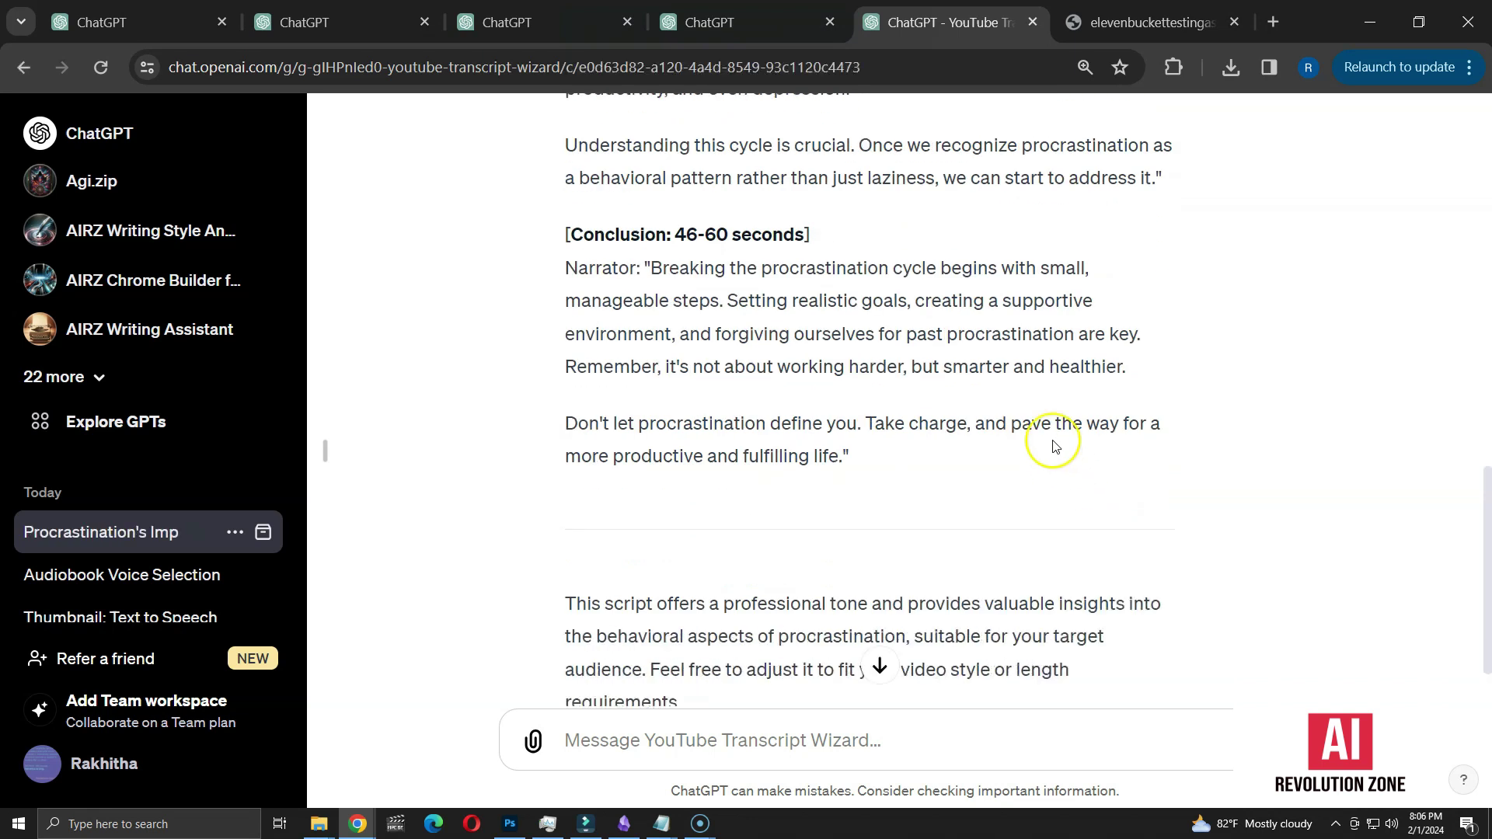
{"action": "scroll", "coordinate": [1049, 443], "scroll_direction": "down", "scroll_amount": 1}
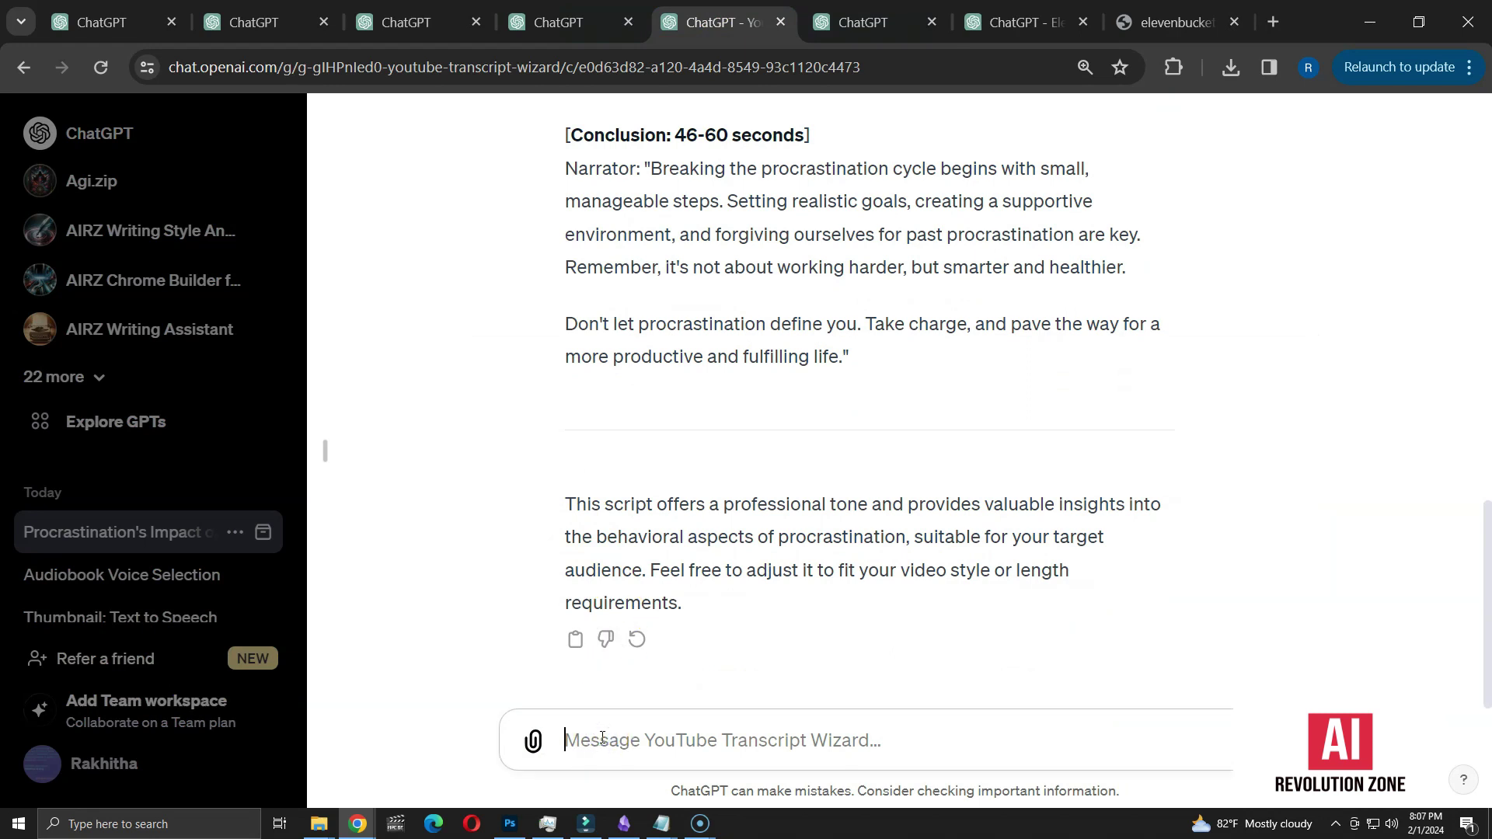
{"action": "type", "text": "@"}
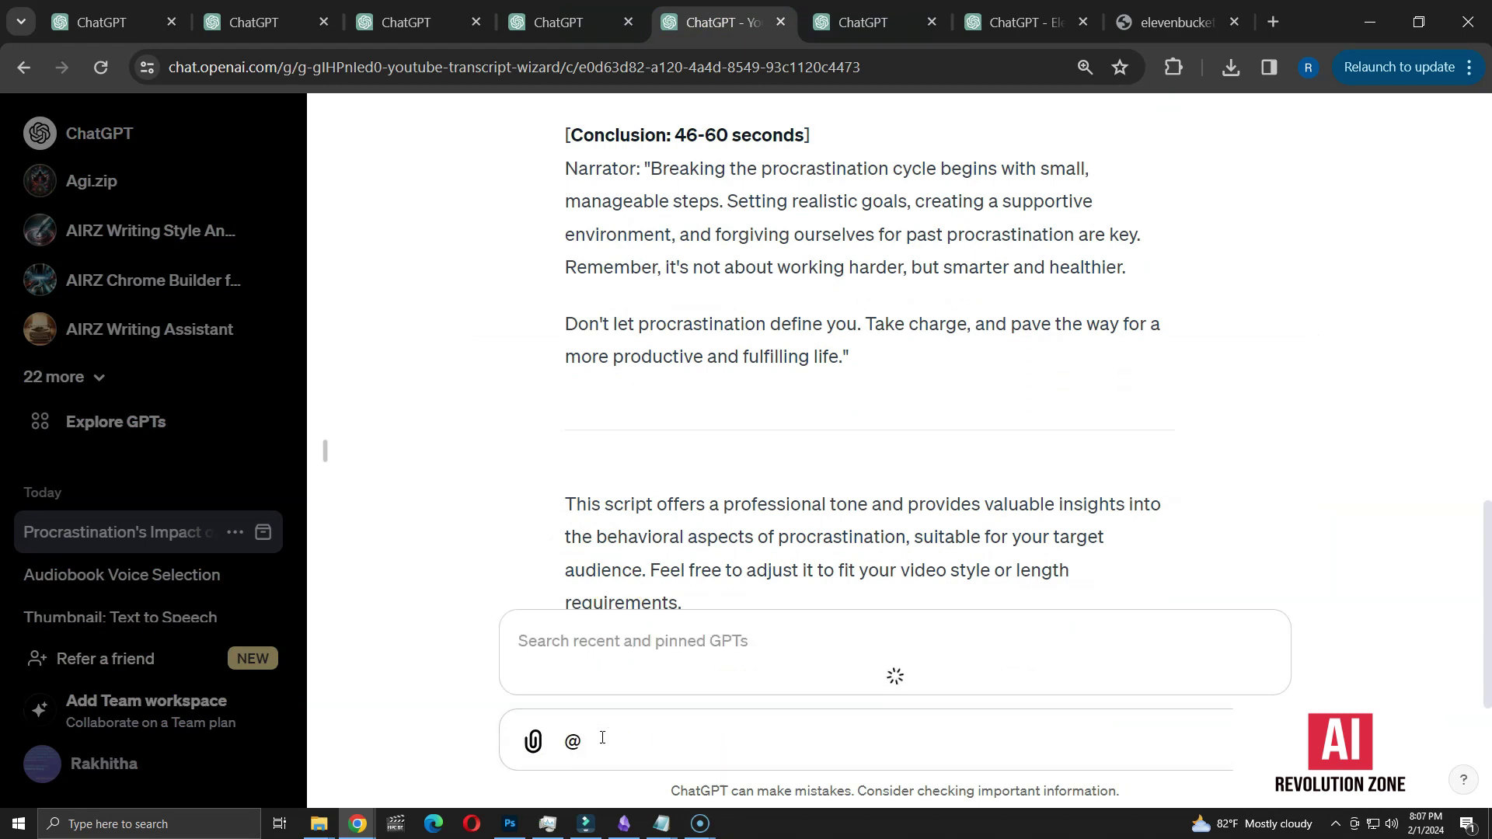
{"action": "type", "text": "e"}
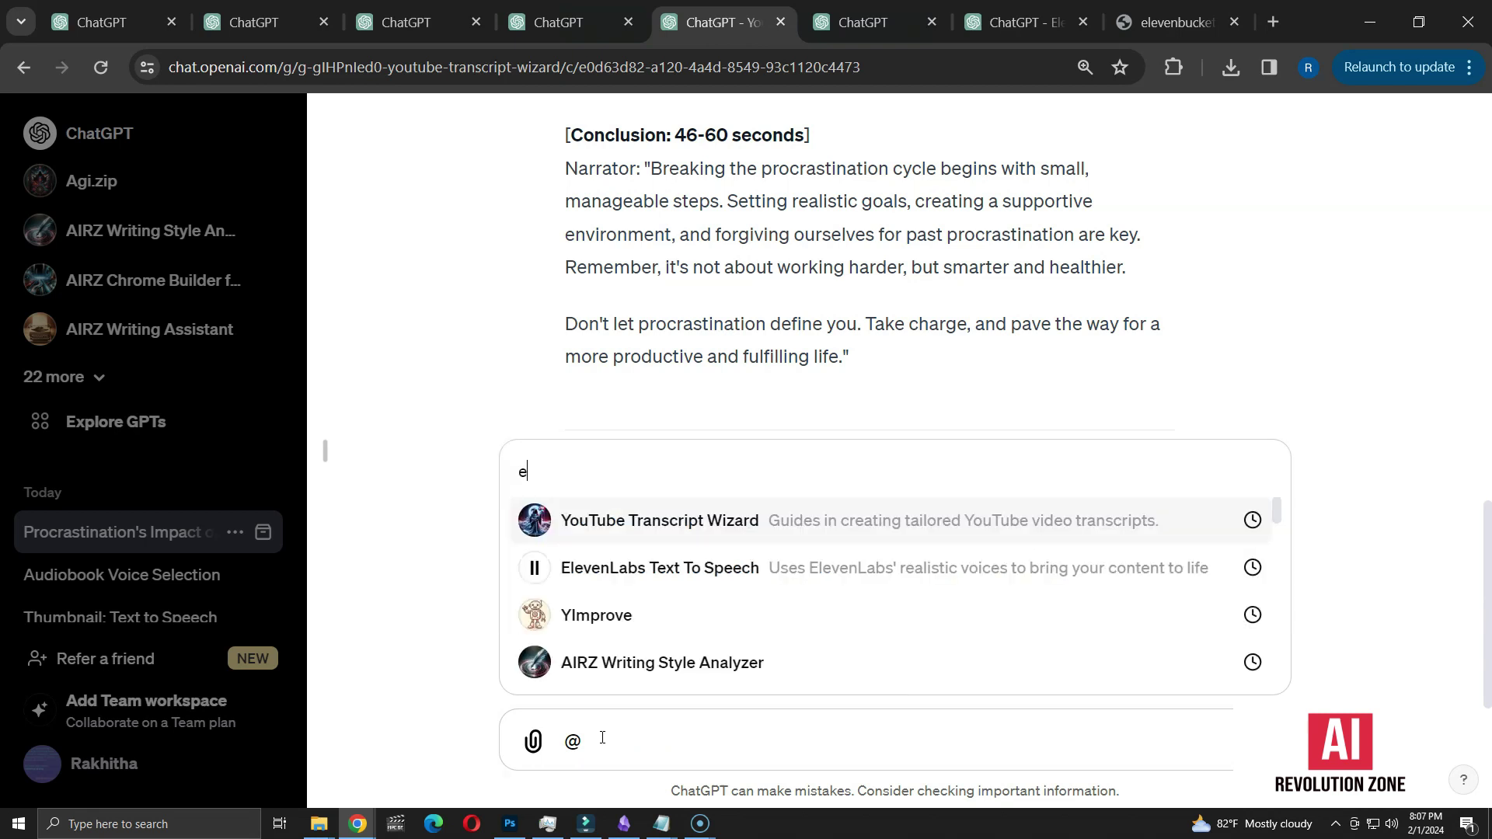
{"action": "type", "text": "le"}
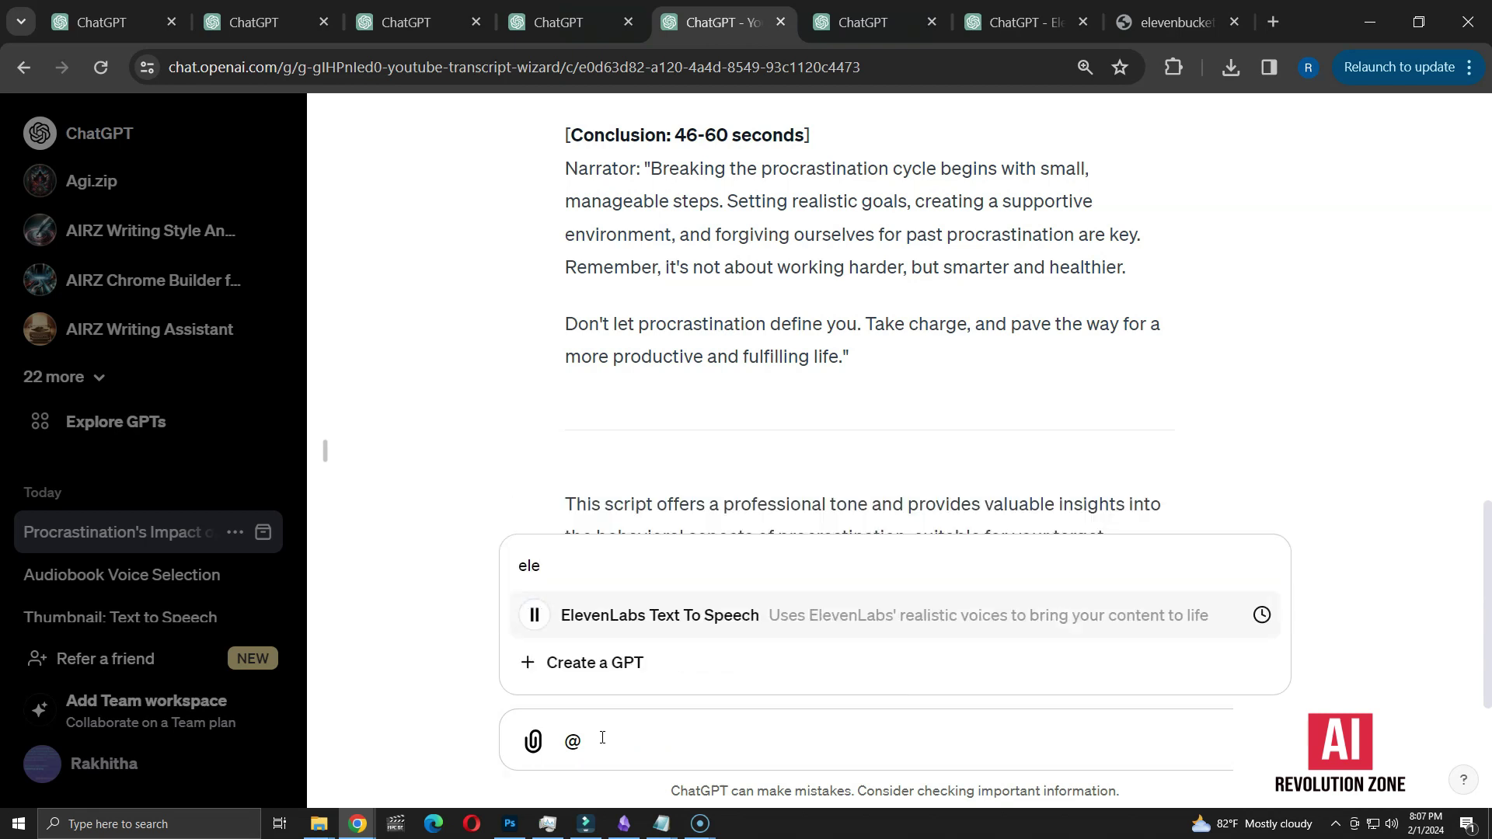
{"action": "left_click", "coordinate": [666, 616]}
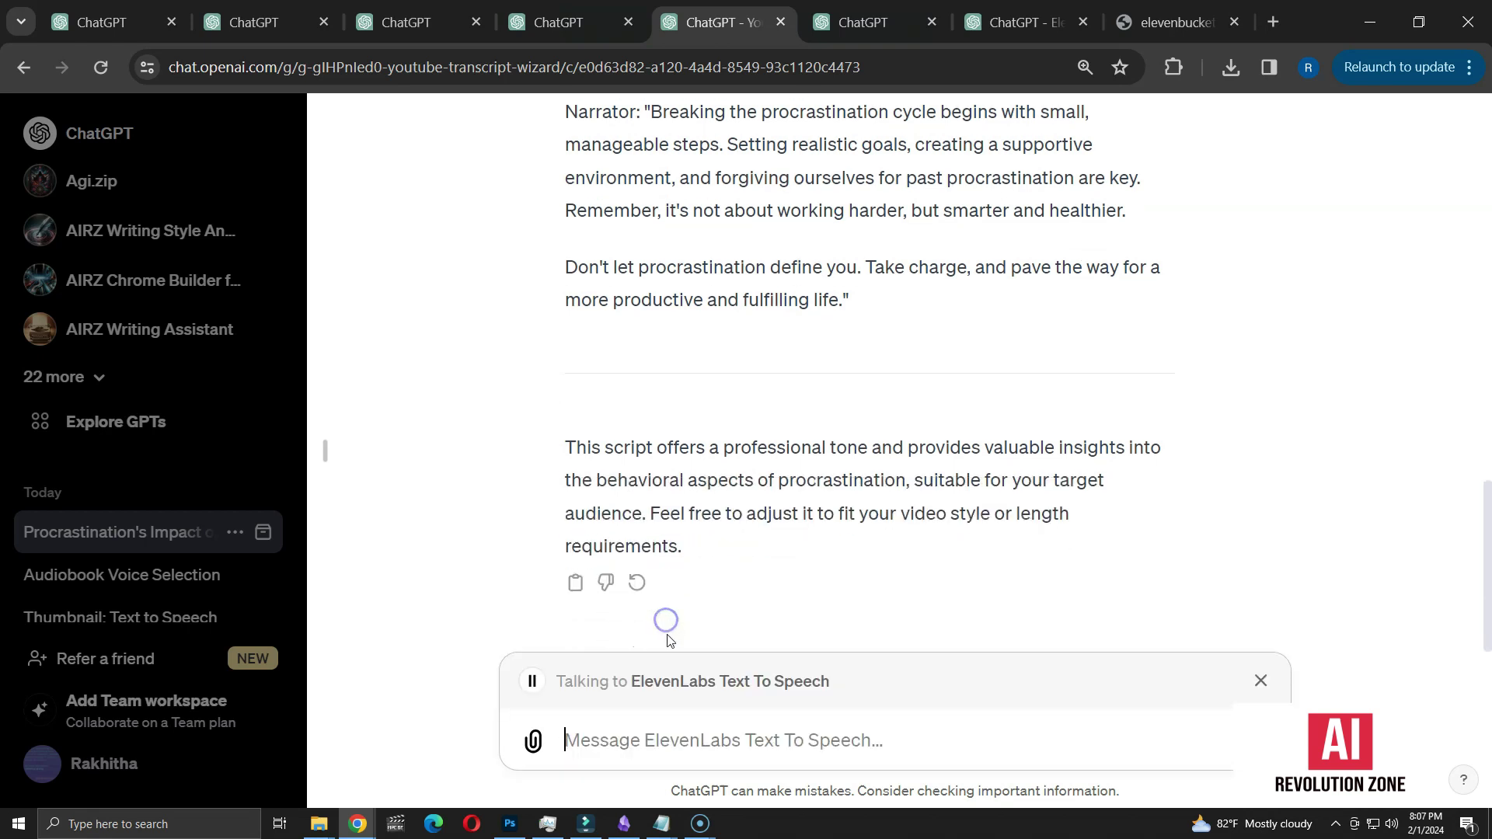
{"action": "left_click", "coordinate": [671, 740]}
{"action": "type", "text": "Take the"}
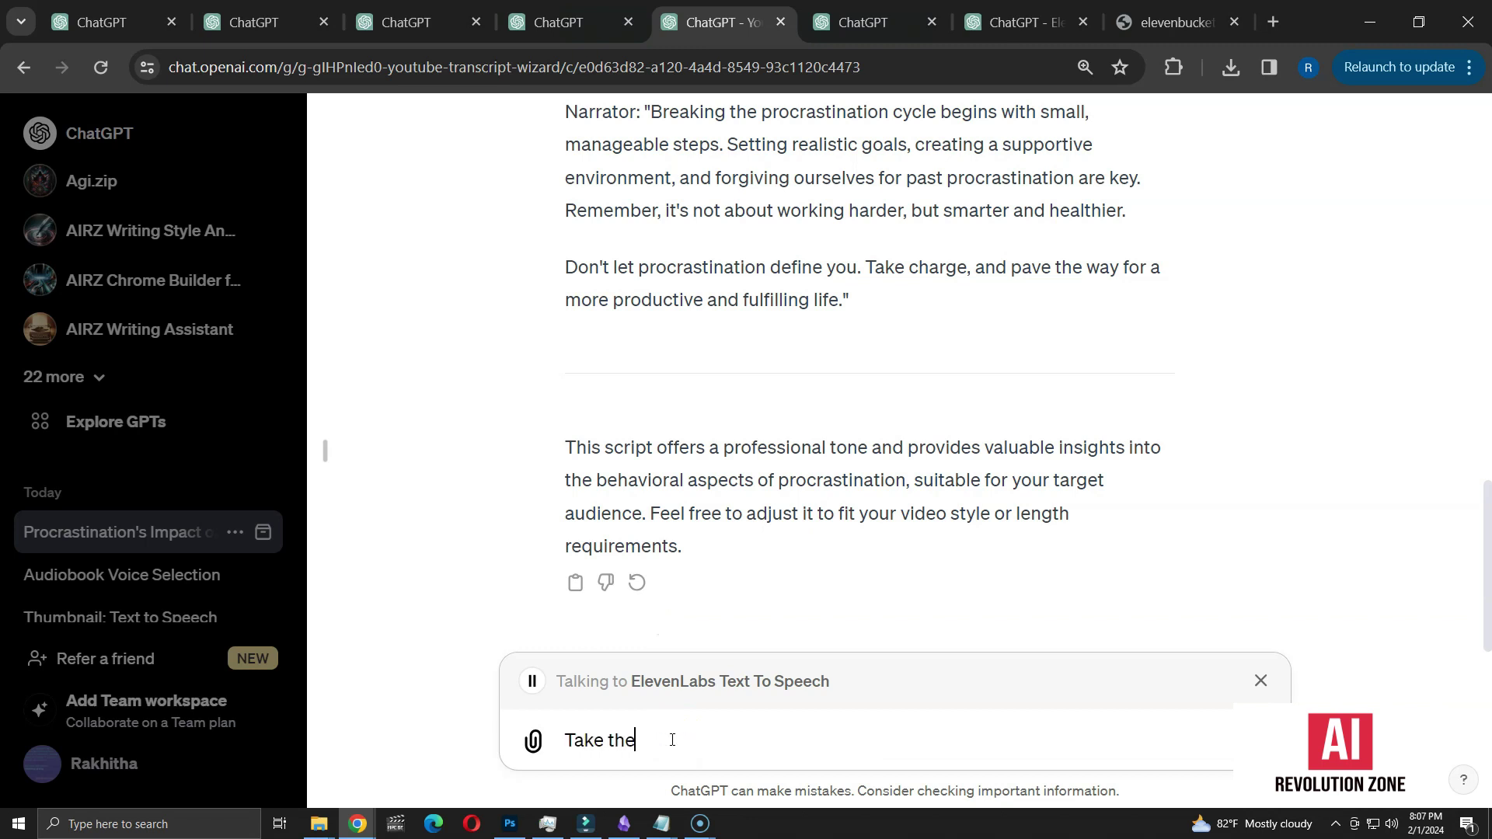
{"action": "type", "text": " narrations and create me a audio file"}
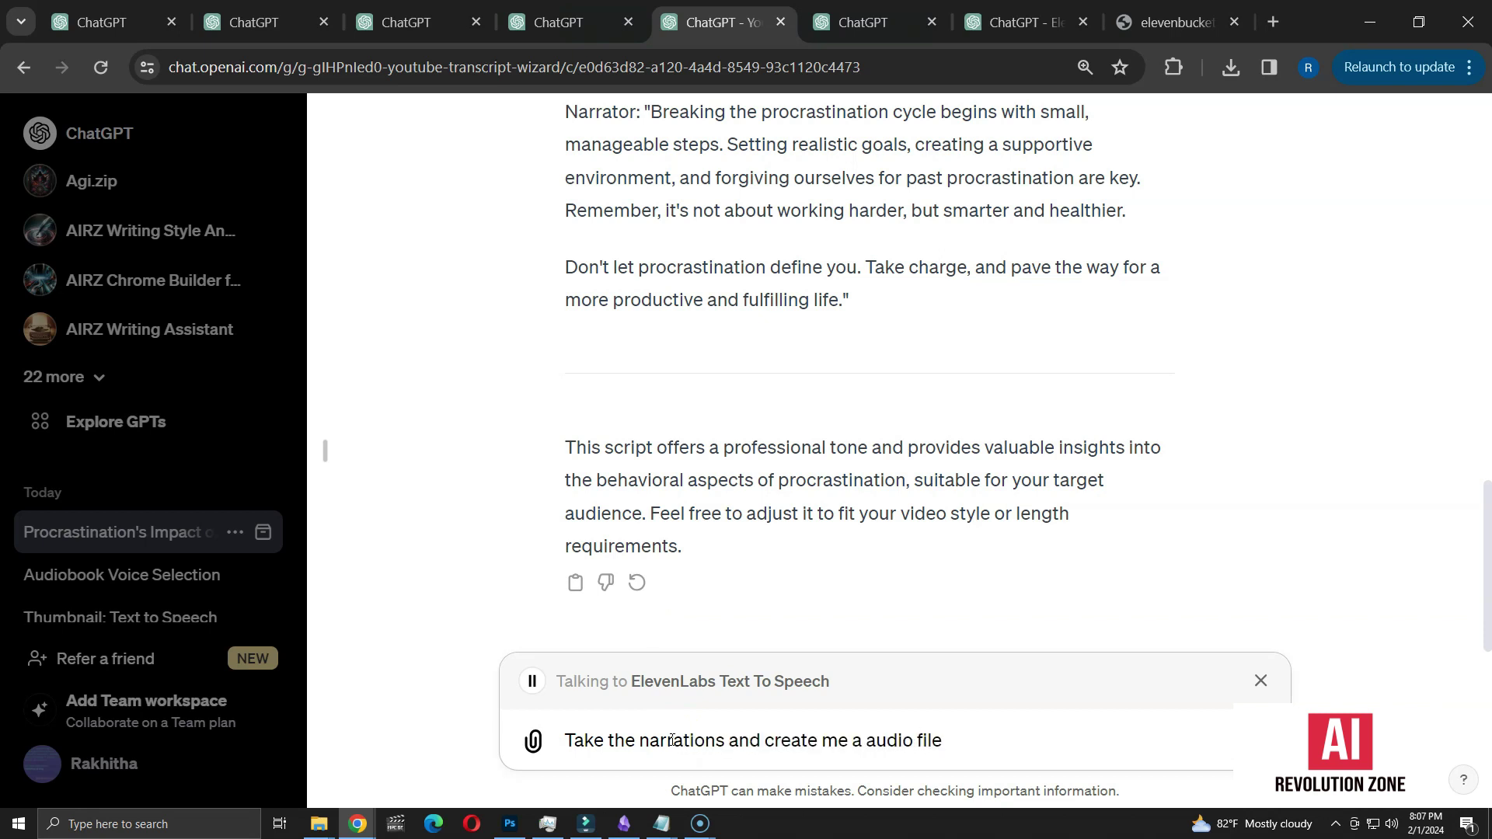
{"action": "key", "text": "Return"}
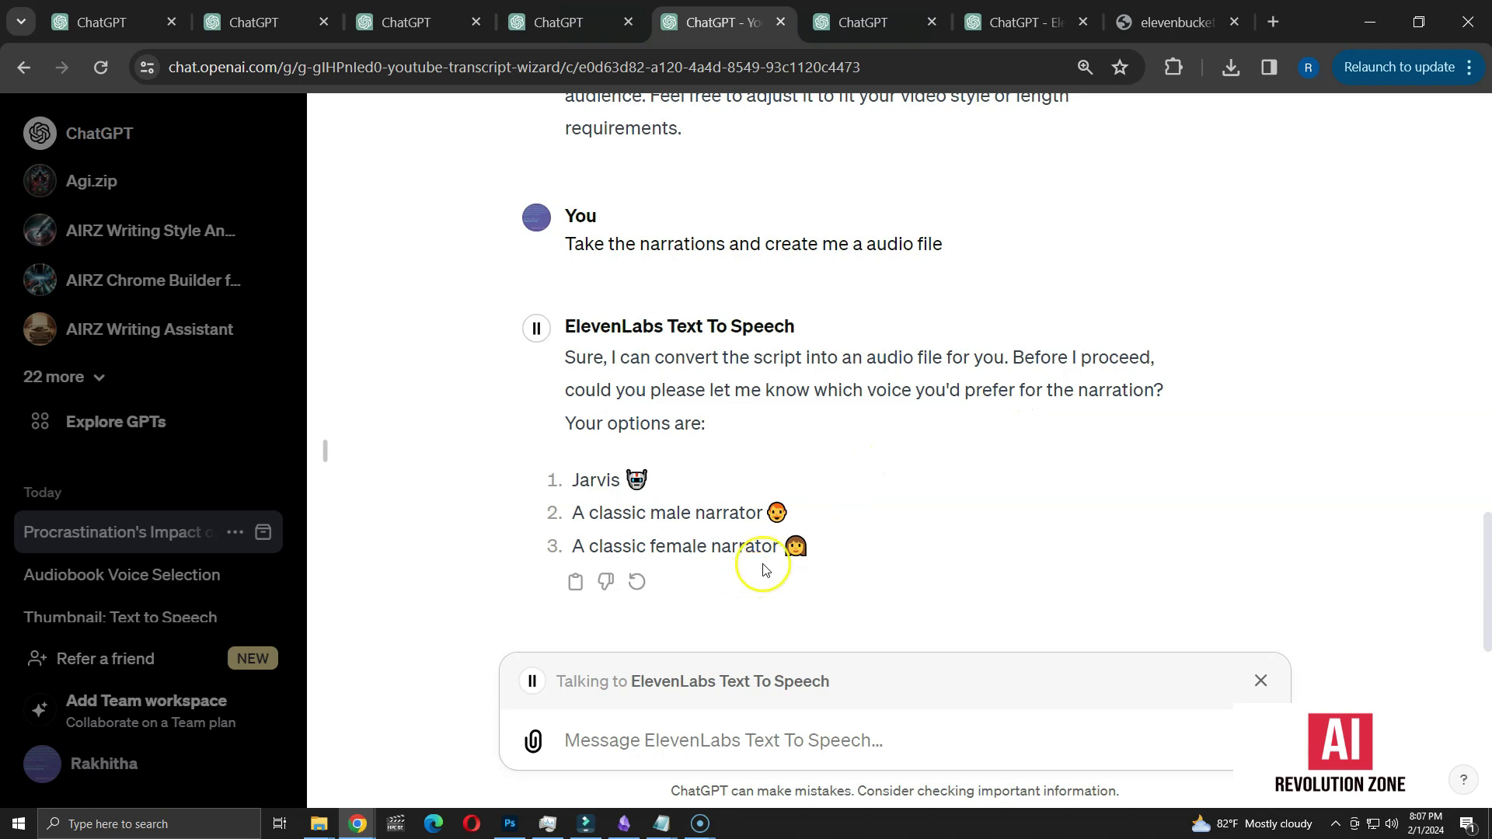
Reply 'A classic female narrator' and confirm the server call to get the 1:43 audio link.
{"action": "left_click_drag", "start_coordinate": [779, 546], "coordinate": [613, 745]}
{"action": "key", "text": "Return"}
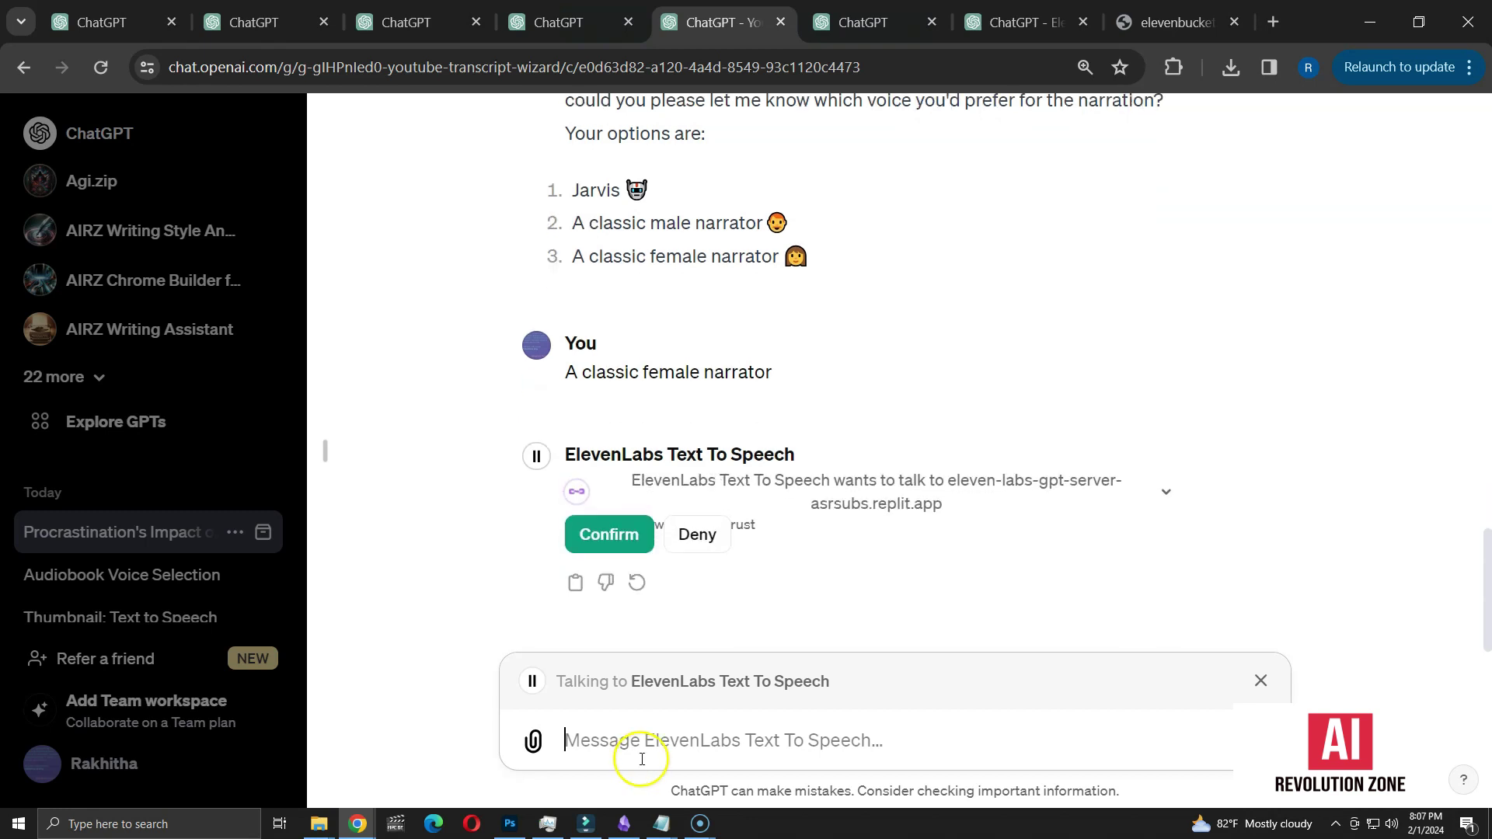
{"action": "left_click", "coordinate": [611, 544]}
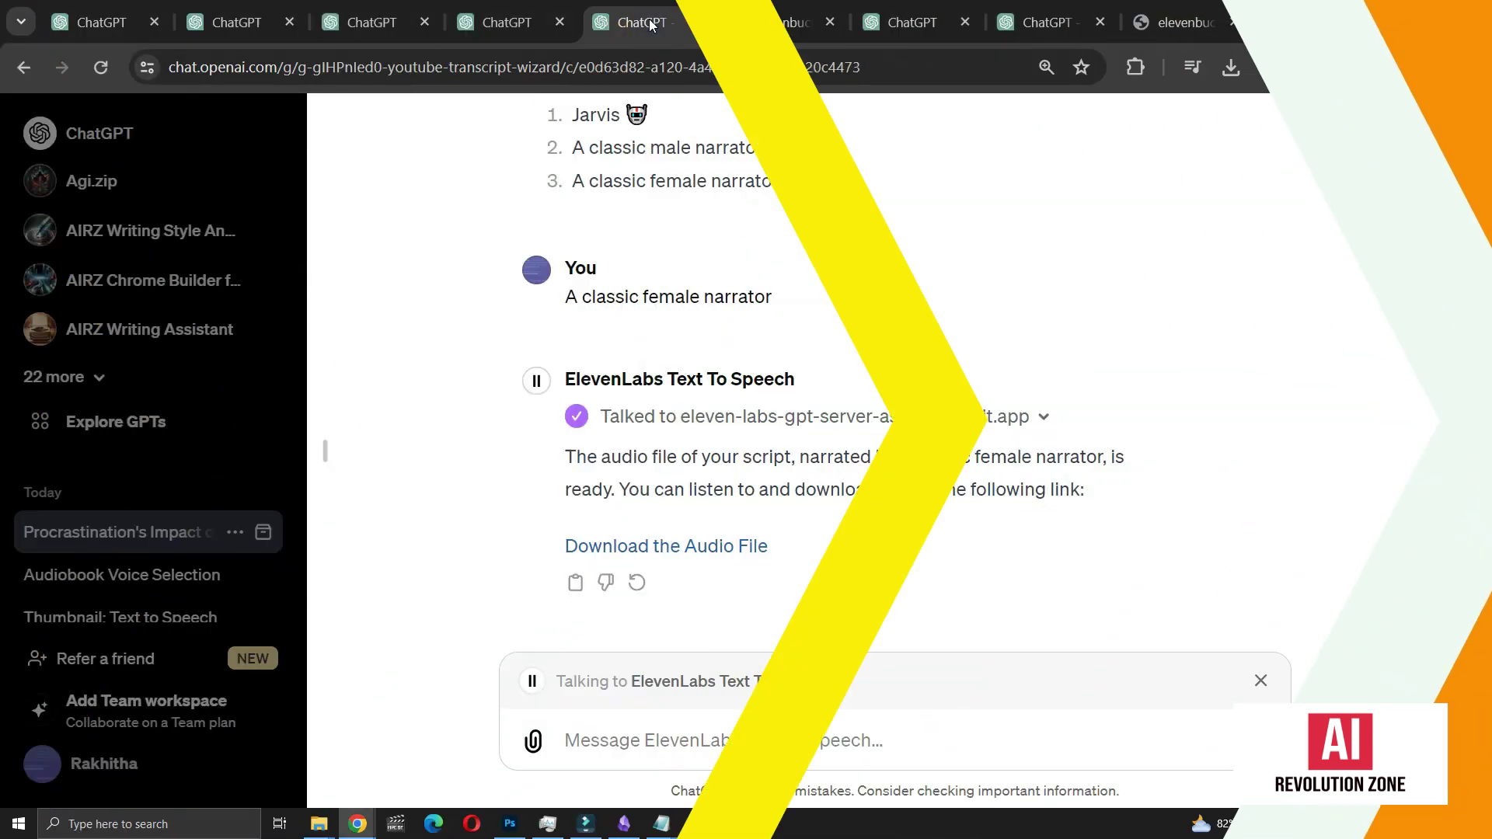
Send a follow-up excluding the title and bracketed headings like [Body: 11-45 seconds], voicing only narrations.
{"action": "scroll", "coordinate": [660, 404], "scroll_direction": "up", "scroll_amount": 20}
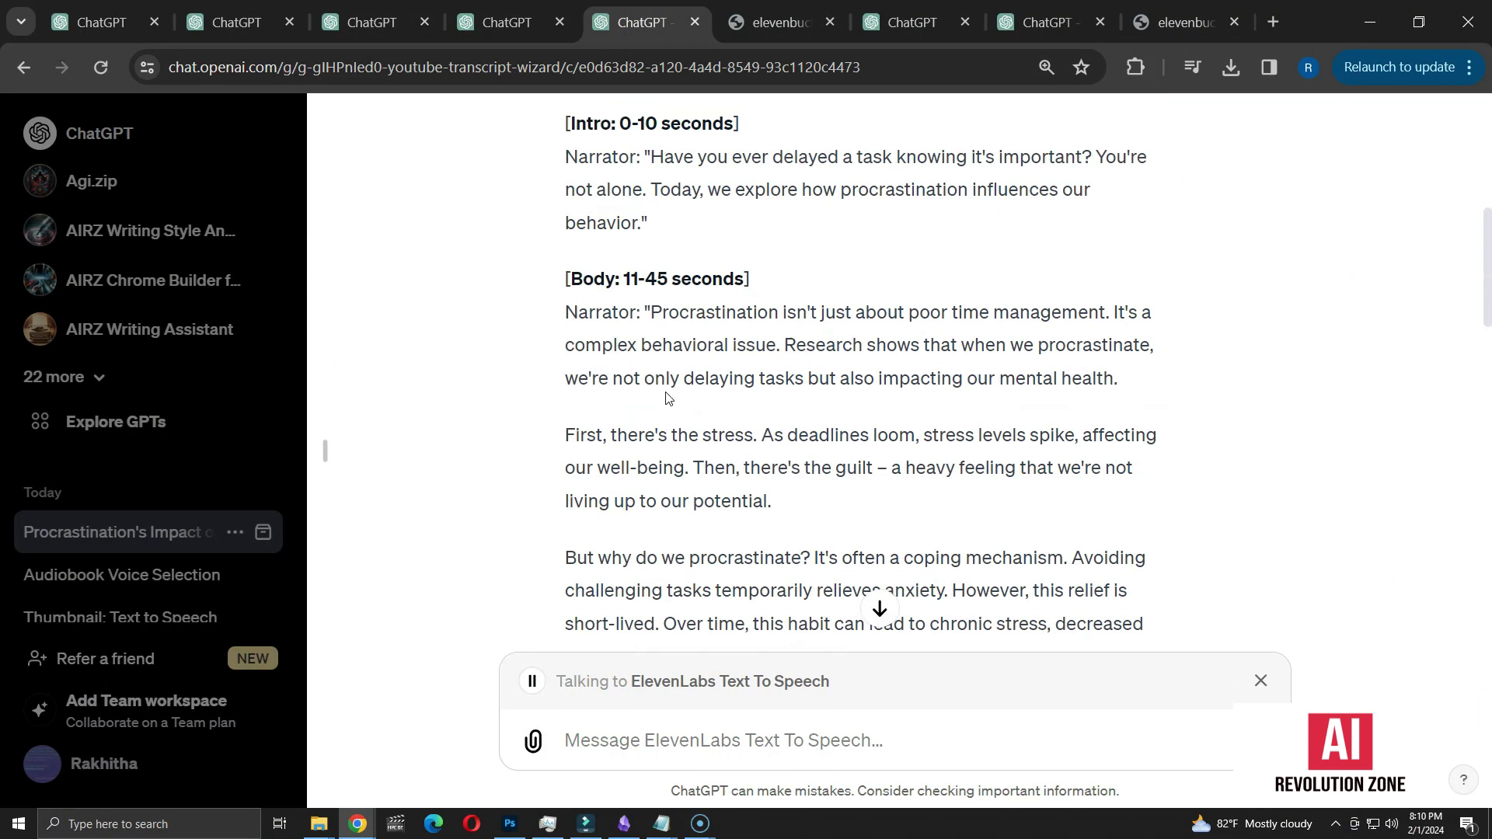
{"action": "left_click_drag", "start_coordinate": [758, 489], "coordinate": [566, 490]}
{"action": "key", "text": "ctrl+c"}
{"action": "left_click", "coordinate": [627, 730]}
{"action": "type", "text": "D"}
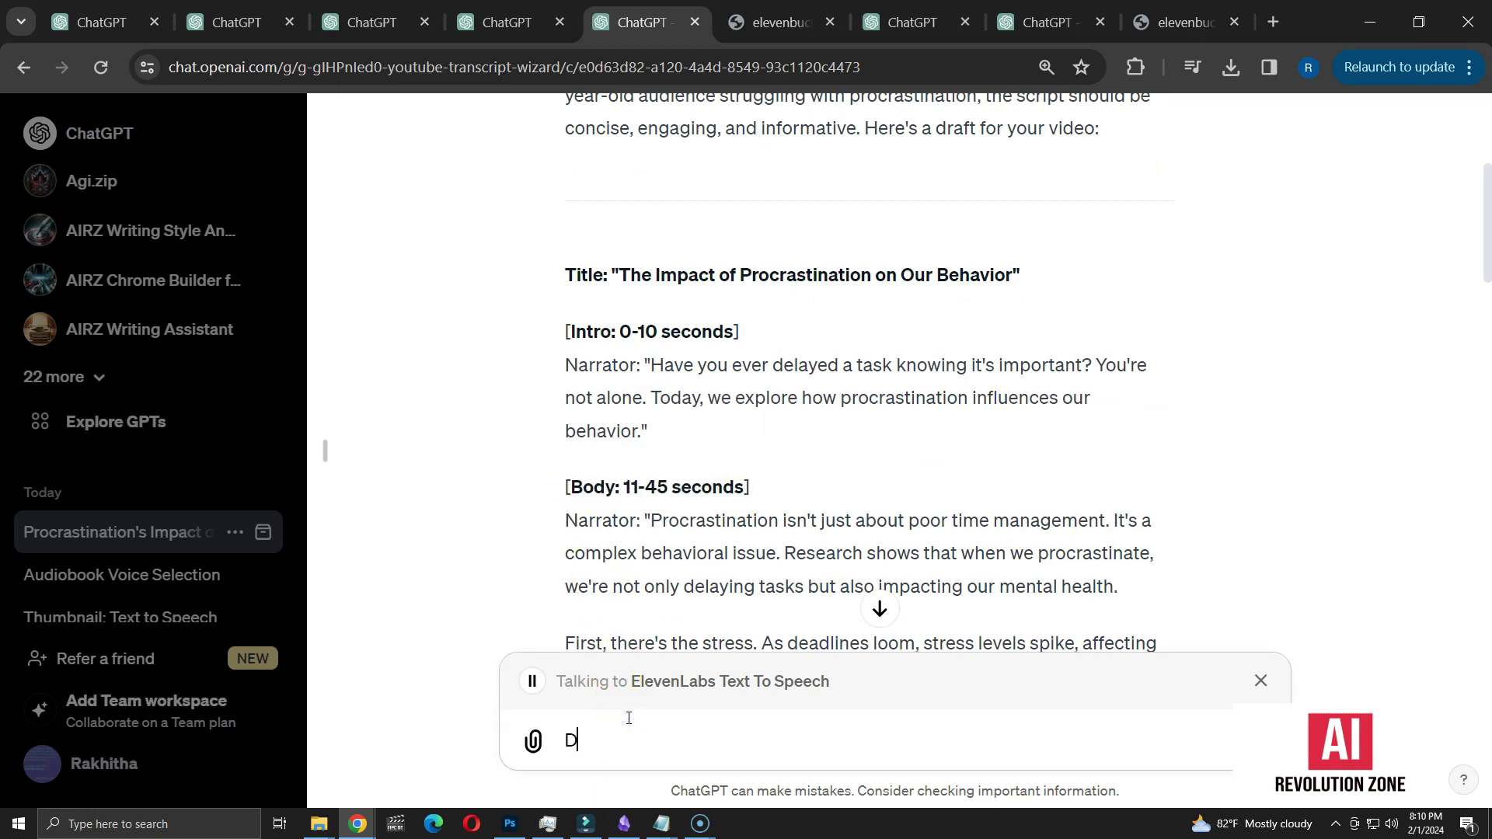
{"action": "type", "text": "ont take the title or these s"}
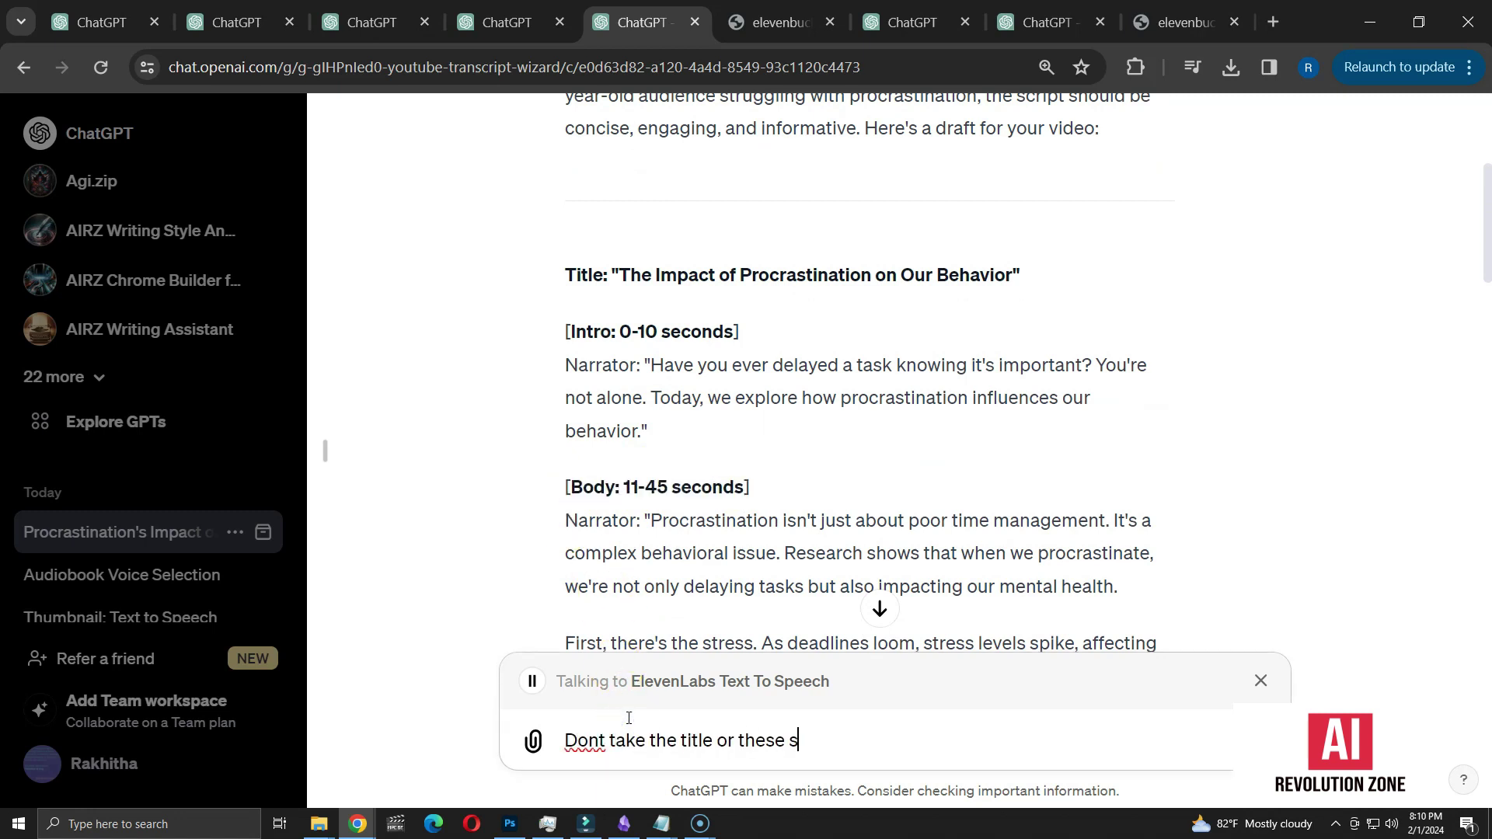
{"action": "type", "text": "ections within square brackets."}
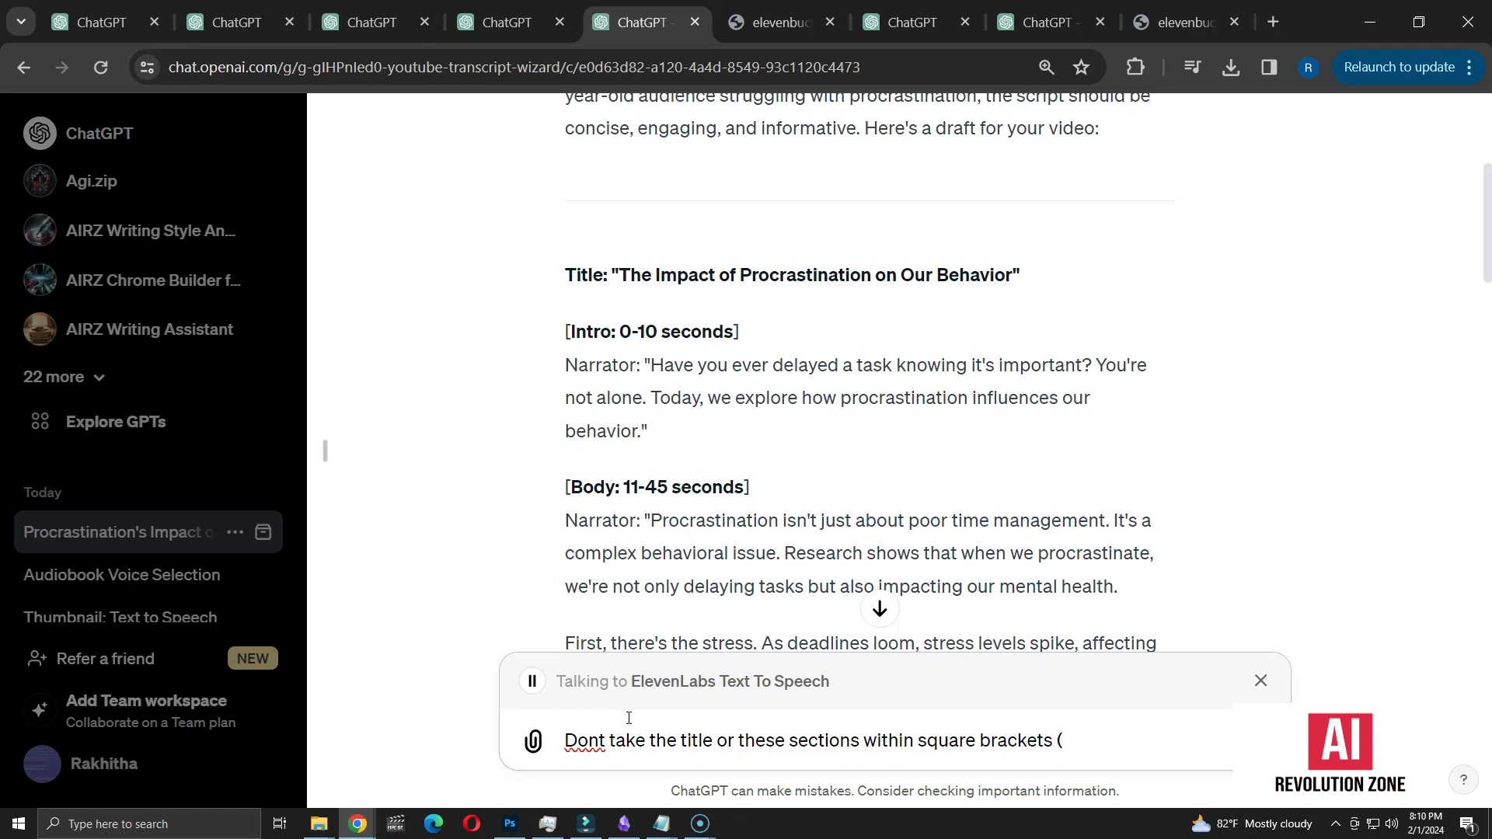
{"action": "type", "text": "Ex:"}
{"action": "key", "text": "ctrl+v"}
{"action": "type", "text": ") Only take the b"}
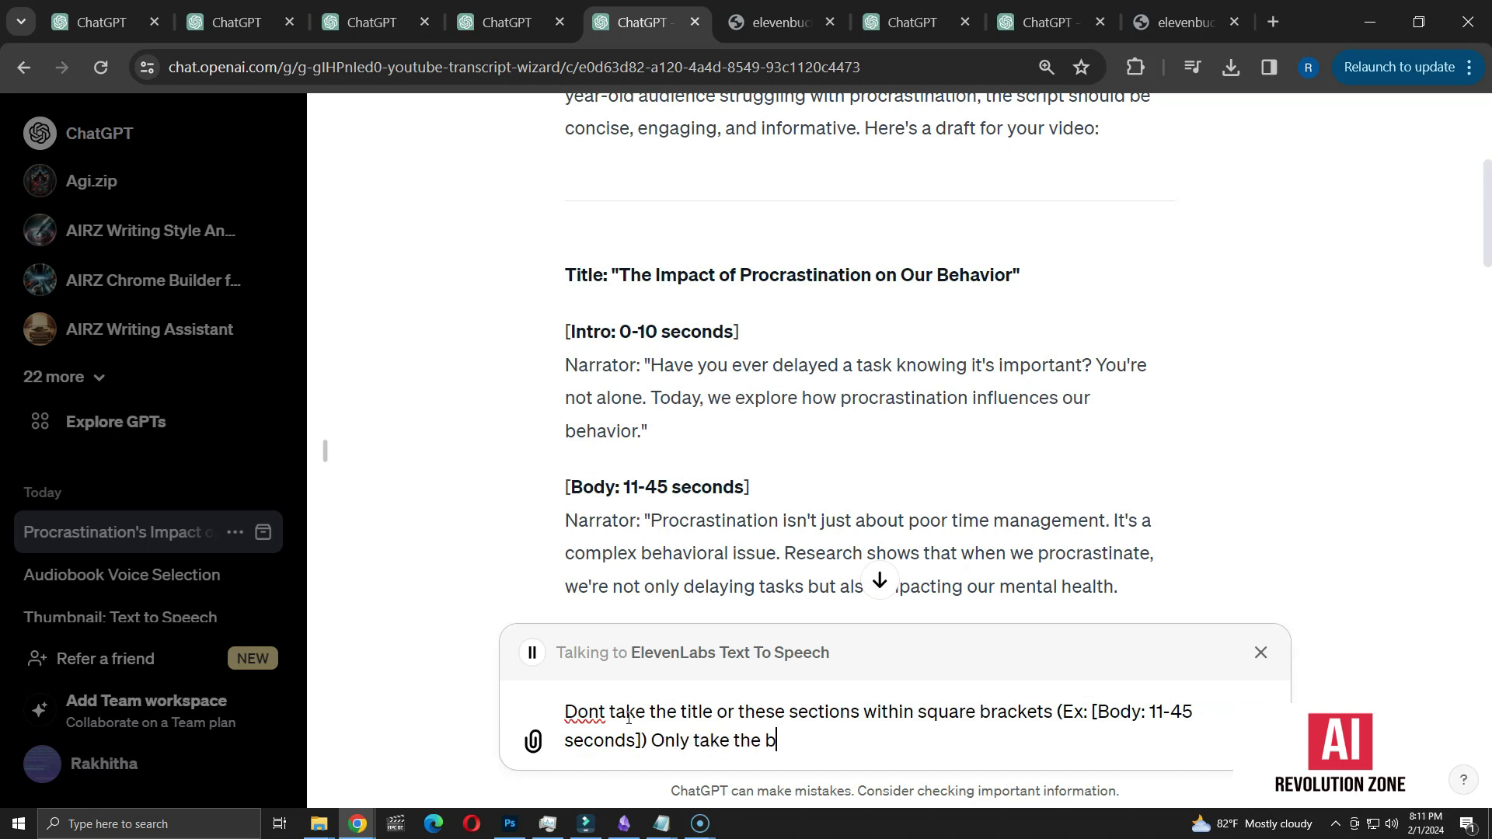
{"action": "key", "text": "BackSpace"}
{"action": "type", "text": "narr"}
{"action": "type", "text": "ations and create audio"}
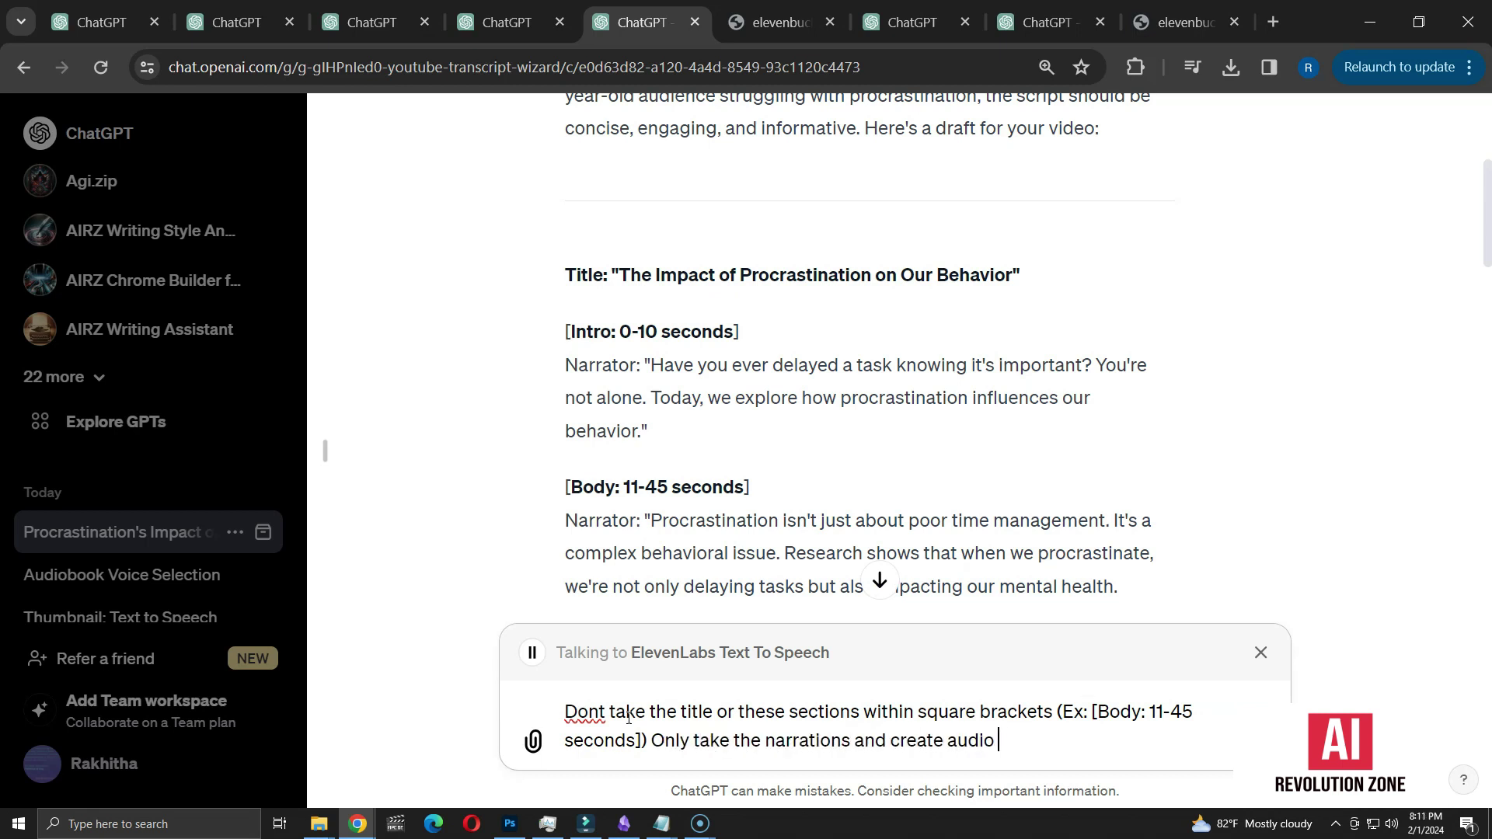
{"action": "key", "text": "Return"}
{"action": "scroll", "coordinate": [527, 499], "scroll_direction": "down", "scroll_amount": 15}
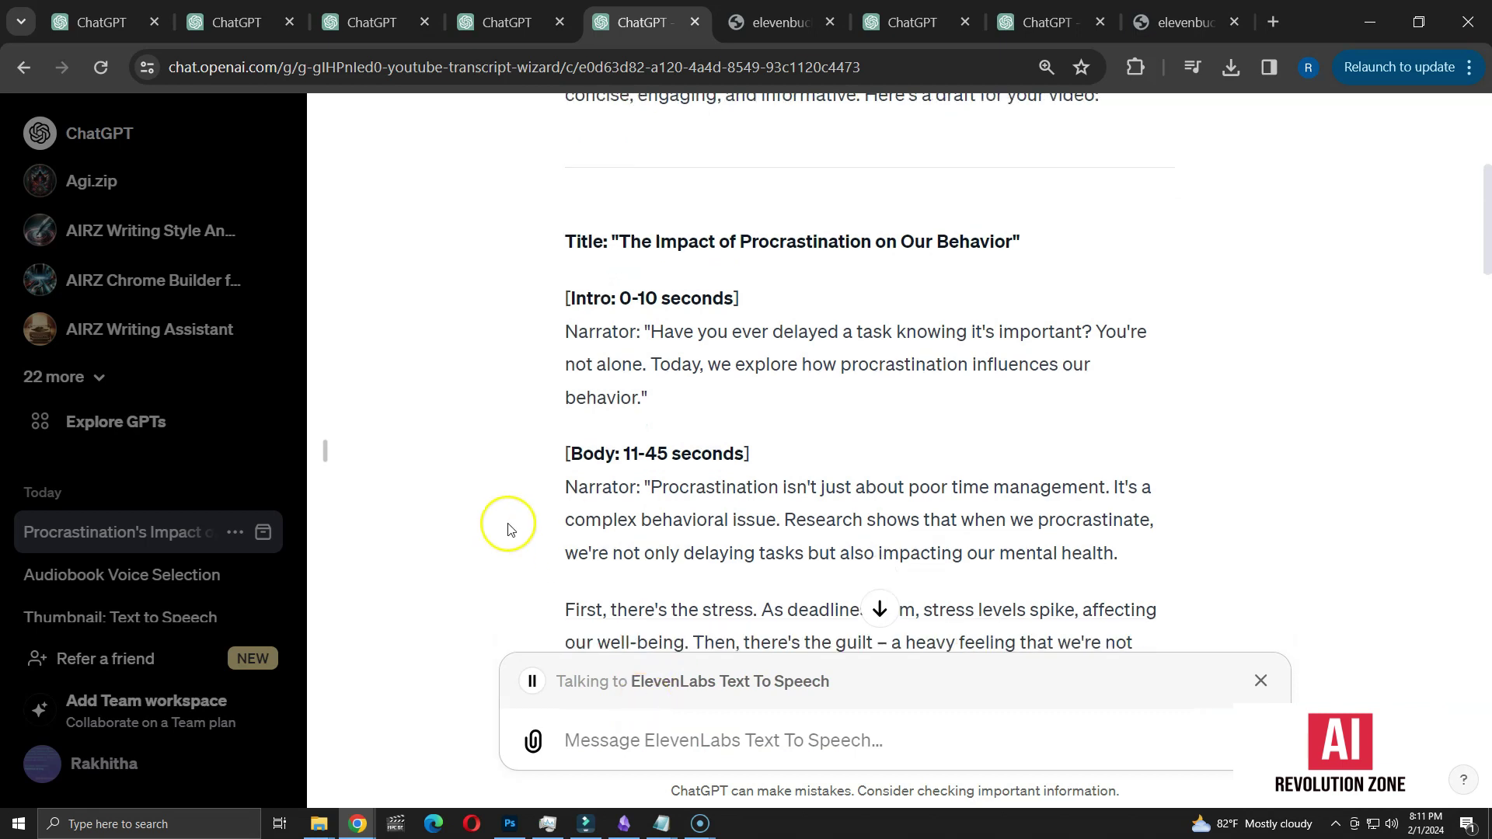
Confirm the ElevenLabs request so it generates the 1:21 narration-only audio file.
{"action": "scroll", "coordinate": [529, 499], "scroll_direction": "down", "scroll_amount": 4}
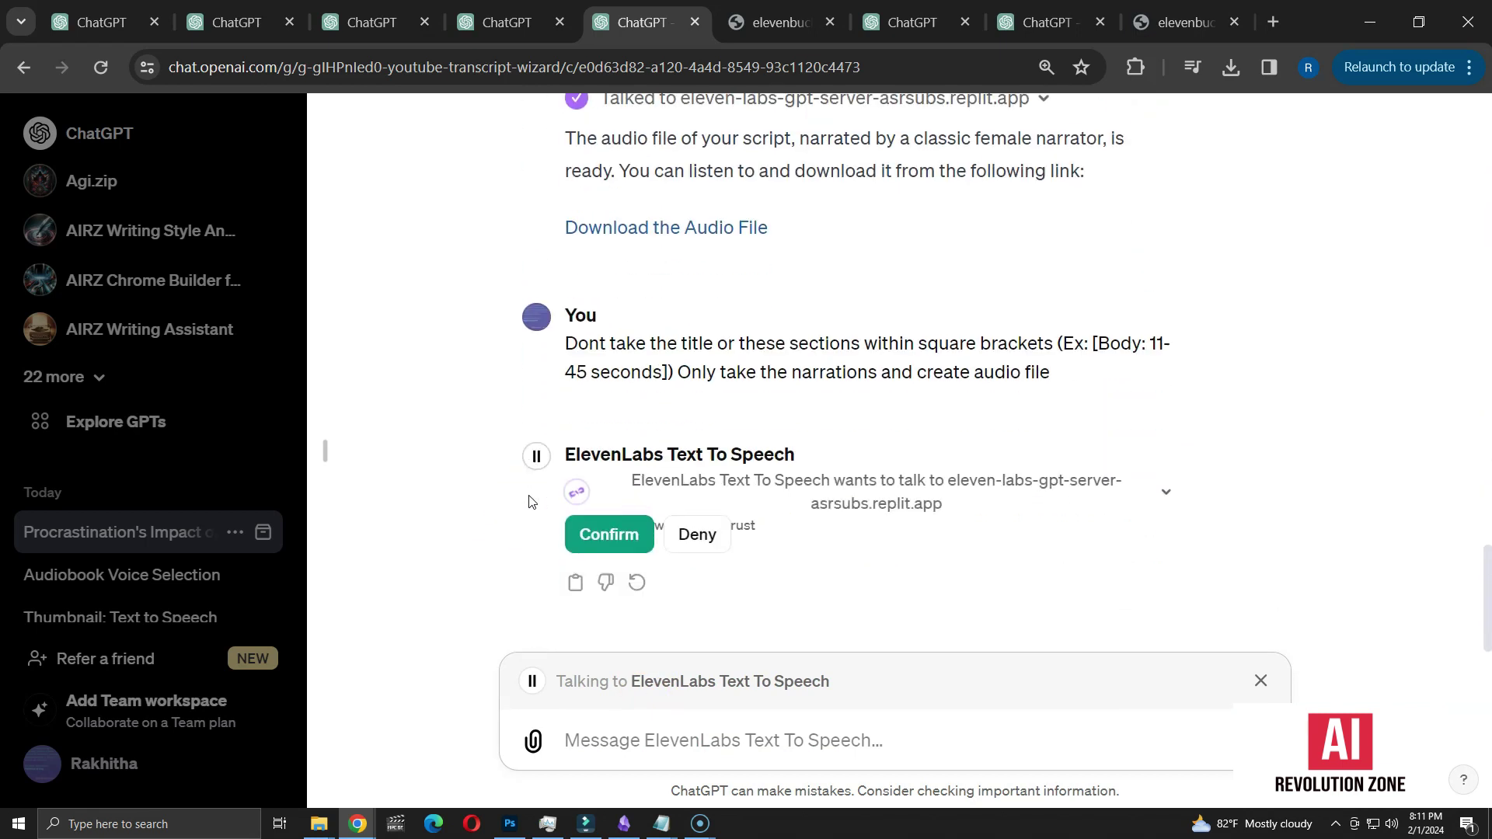
{"action": "left_click", "coordinate": [609, 534]}
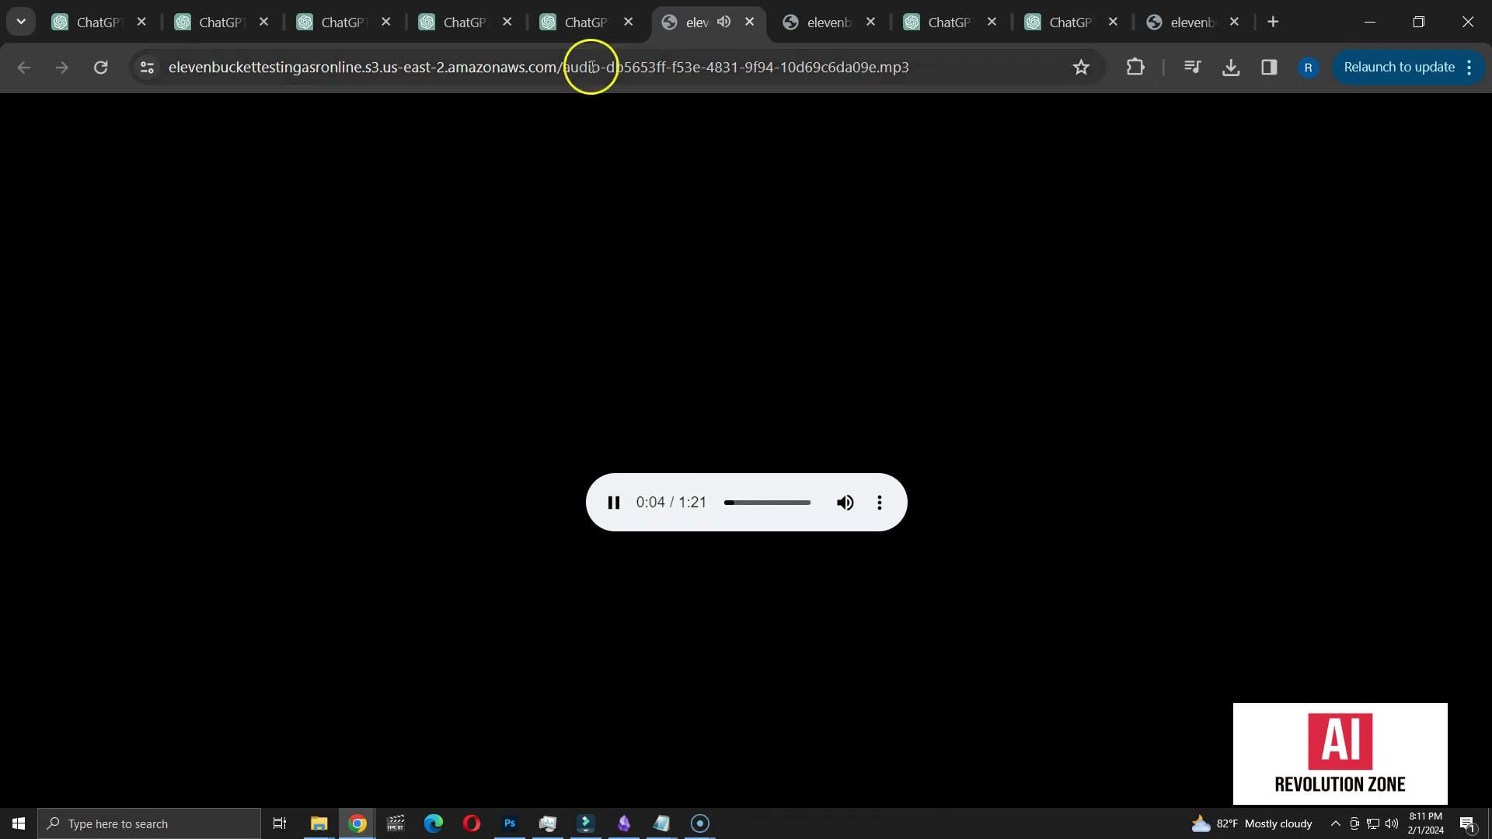
Return to the procrastination chat and scroll through the generated script.
{"action": "left_click", "coordinate": [582, 17]}
{"action": "scroll", "coordinate": [832, 404], "scroll_direction": "up", "scroll_amount": 20}
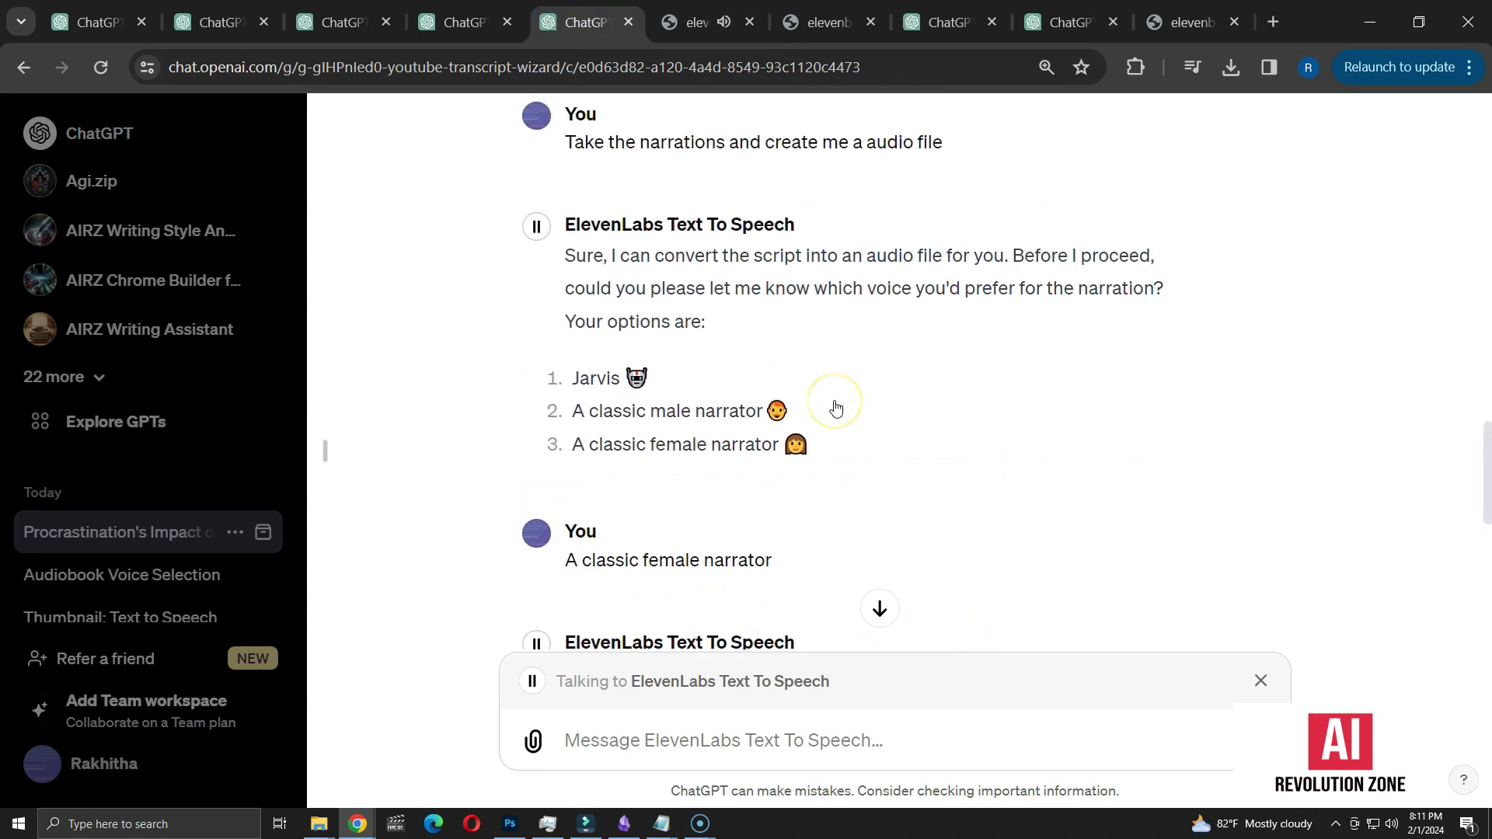
{"action": "scroll", "coordinate": [835, 405], "scroll_direction": "up", "scroll_amount": 6}
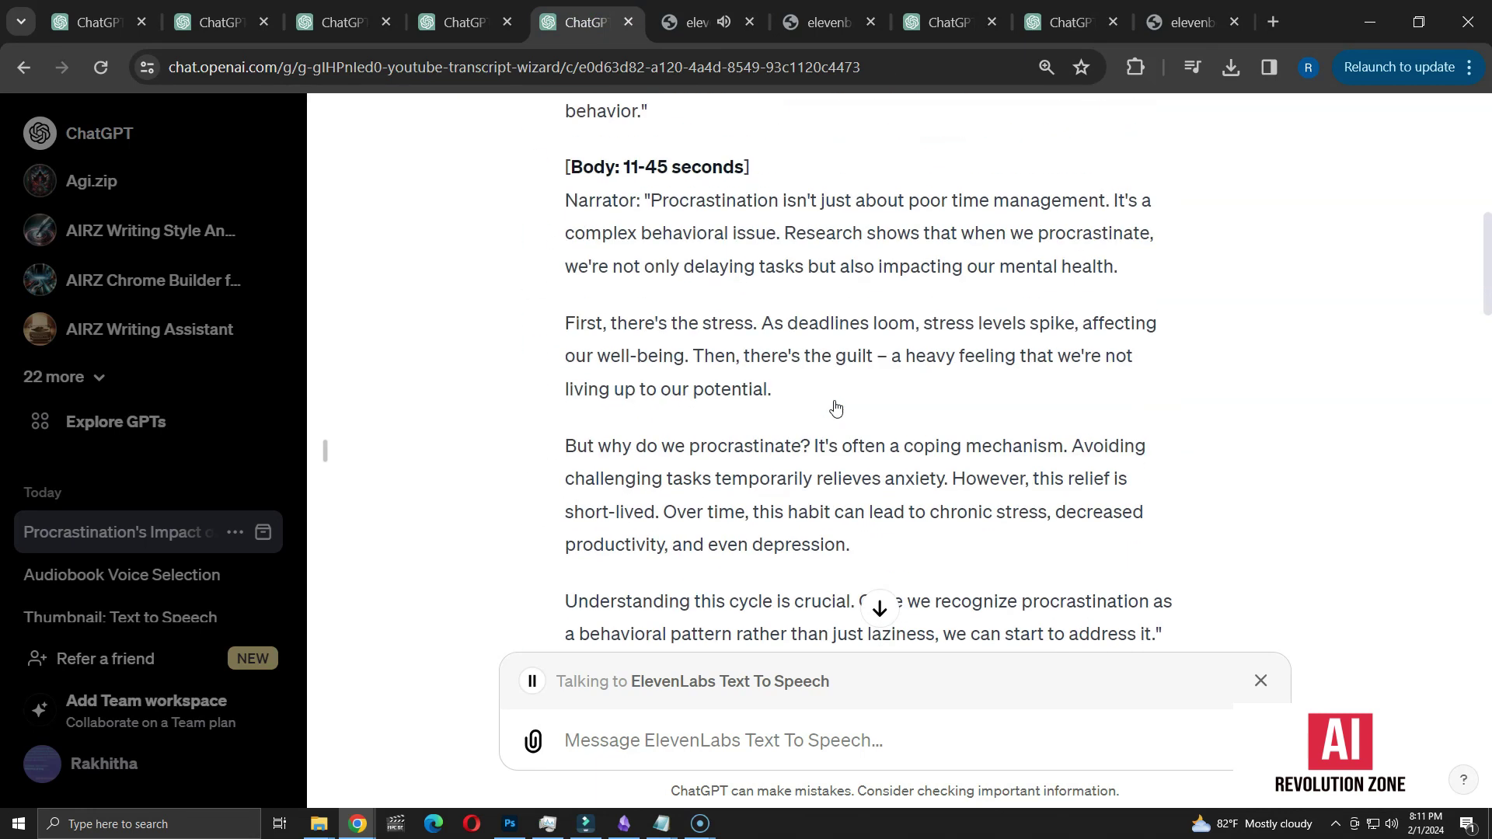
{"action": "scroll", "coordinate": [836, 407], "scroll_direction": "up", "scroll_amount": 2}
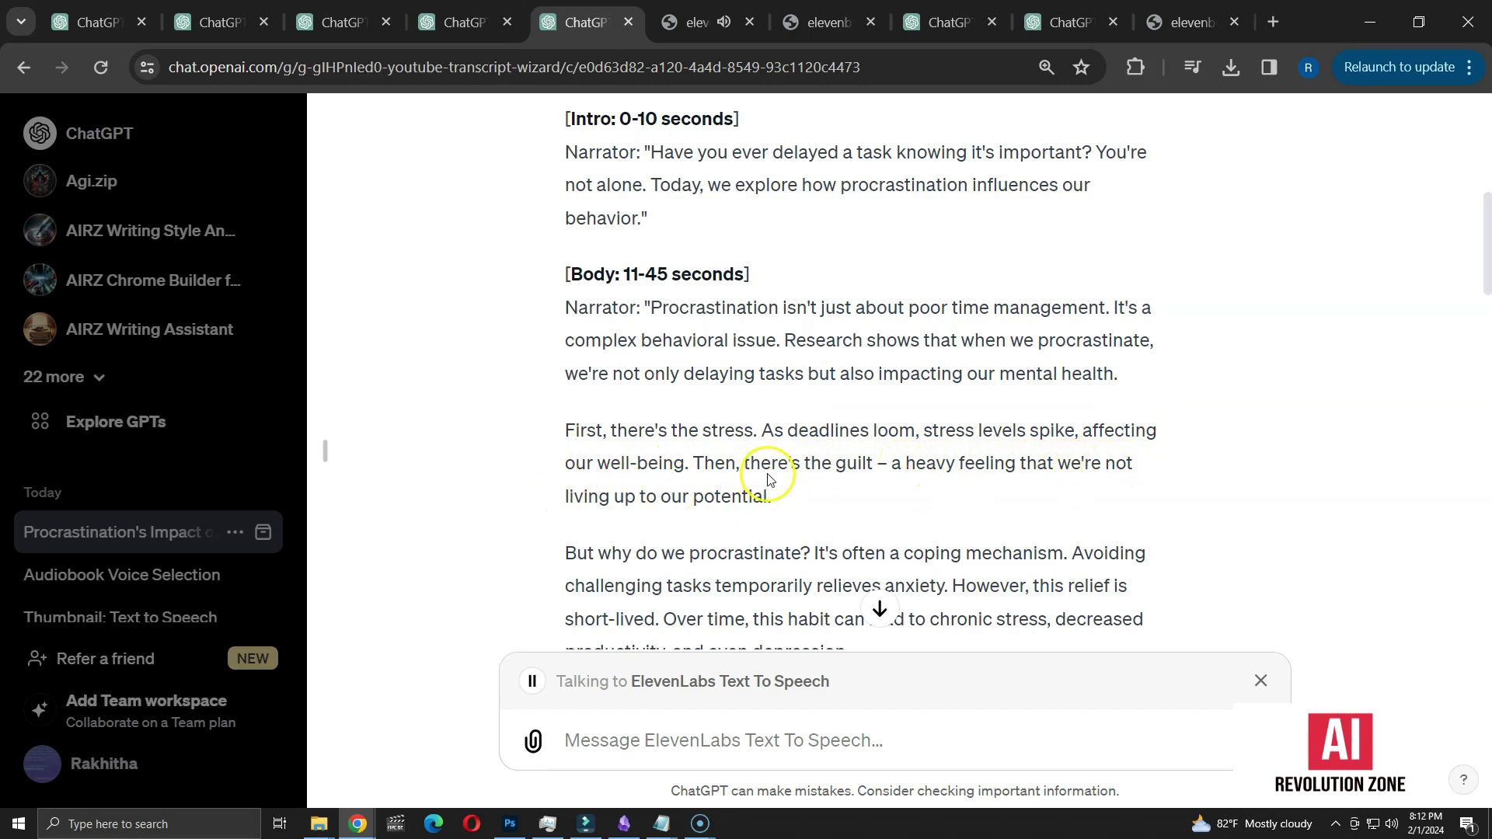
{"action": "scroll", "coordinate": [754, 467], "scroll_direction": "down", "scroll_amount": 4}
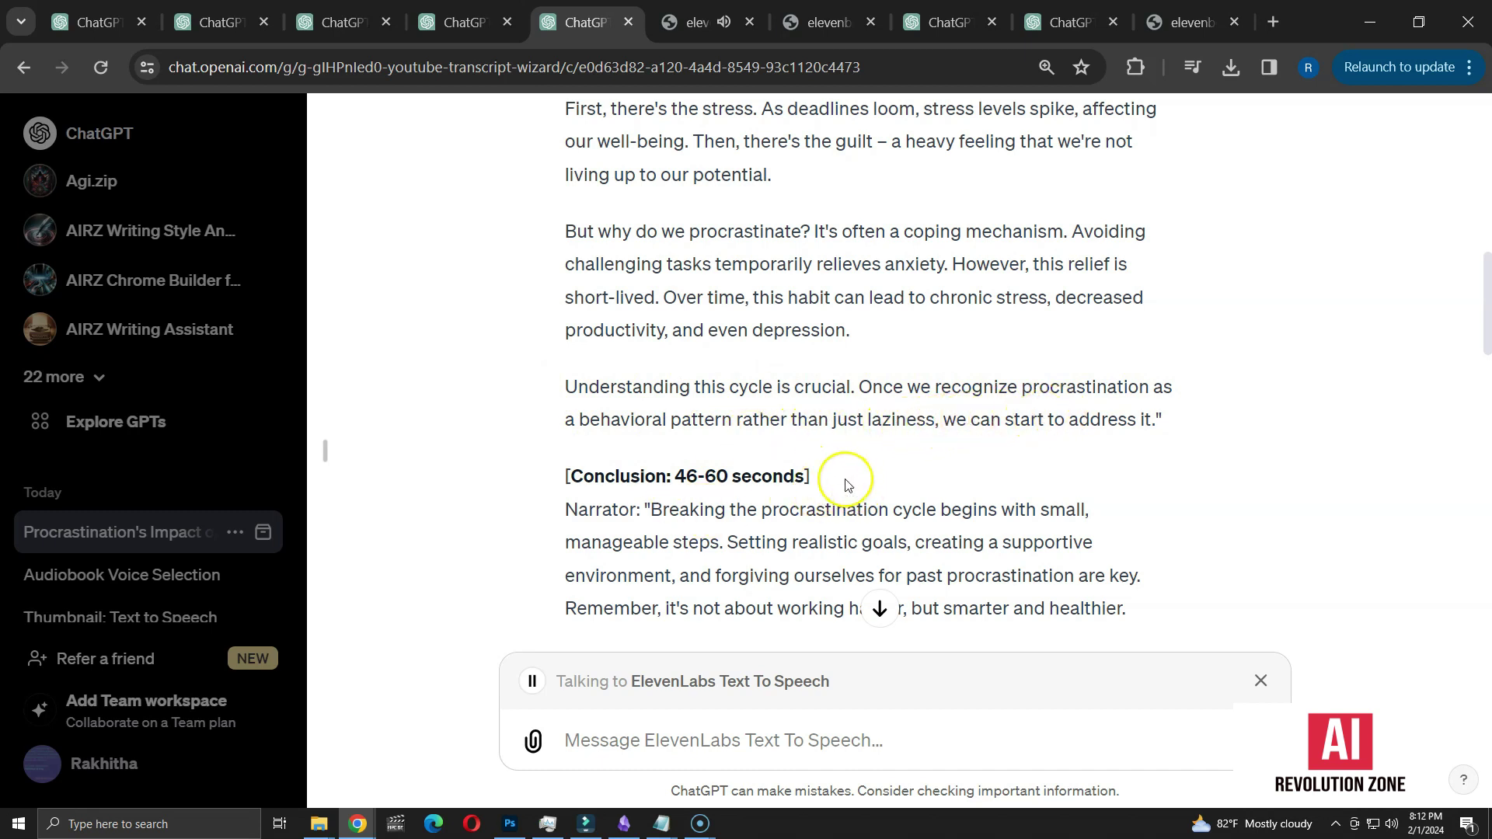
Highlight the [Conclusion: 46-60 seconds] heading and its opening narration to compare with the audio.
{"action": "left_click_drag", "start_coordinate": [846, 485], "coordinate": [562, 486]}
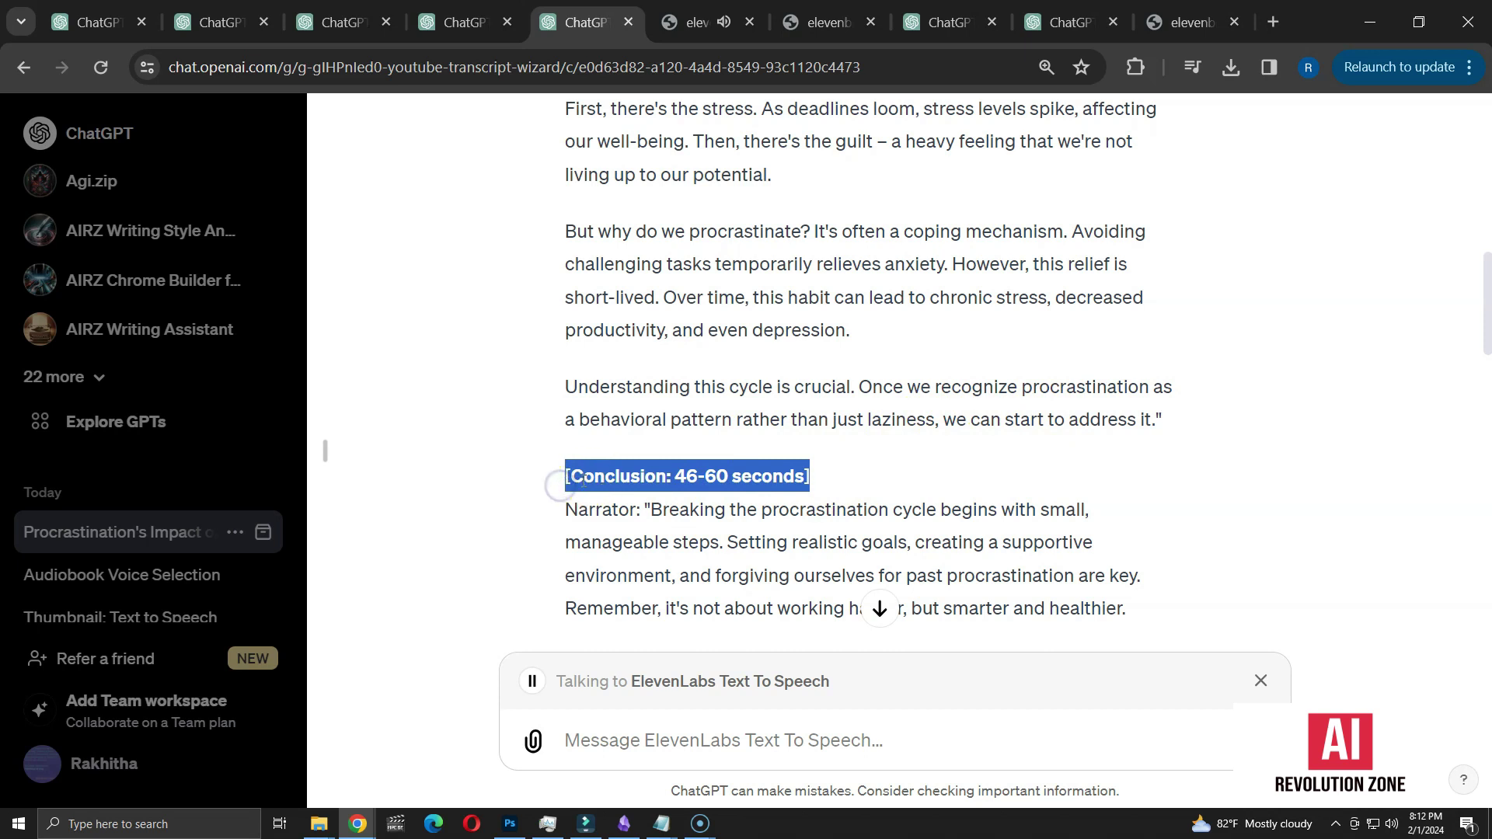
{"action": "left_click_drag", "start_coordinate": [652, 511], "coordinate": [839, 509]}
{"action": "left_click", "coordinate": [871, 530]}
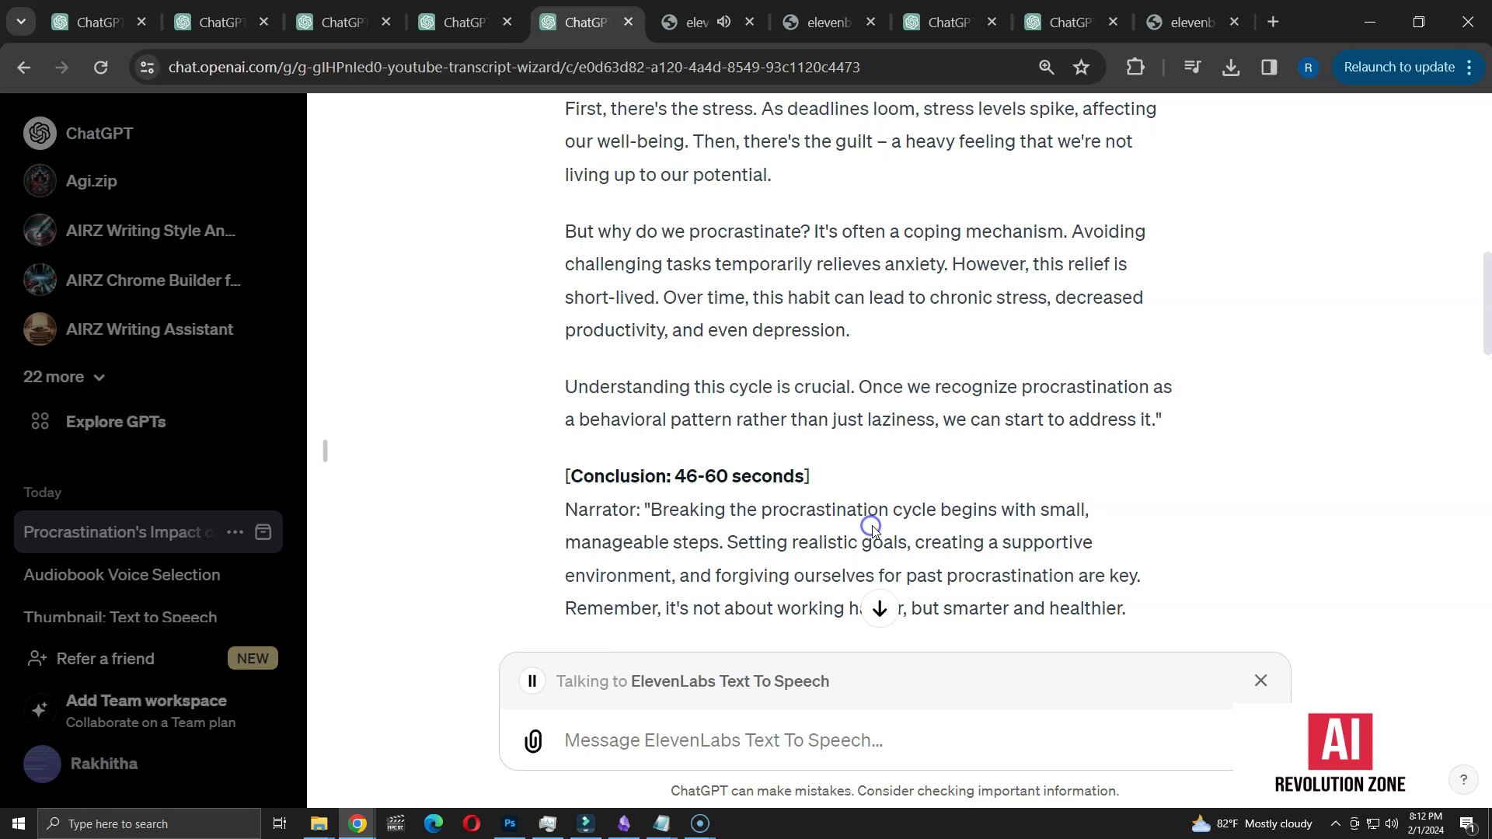
{"action": "scroll", "coordinate": [868, 535], "scroll_direction": "down", "scroll_amount": 3}
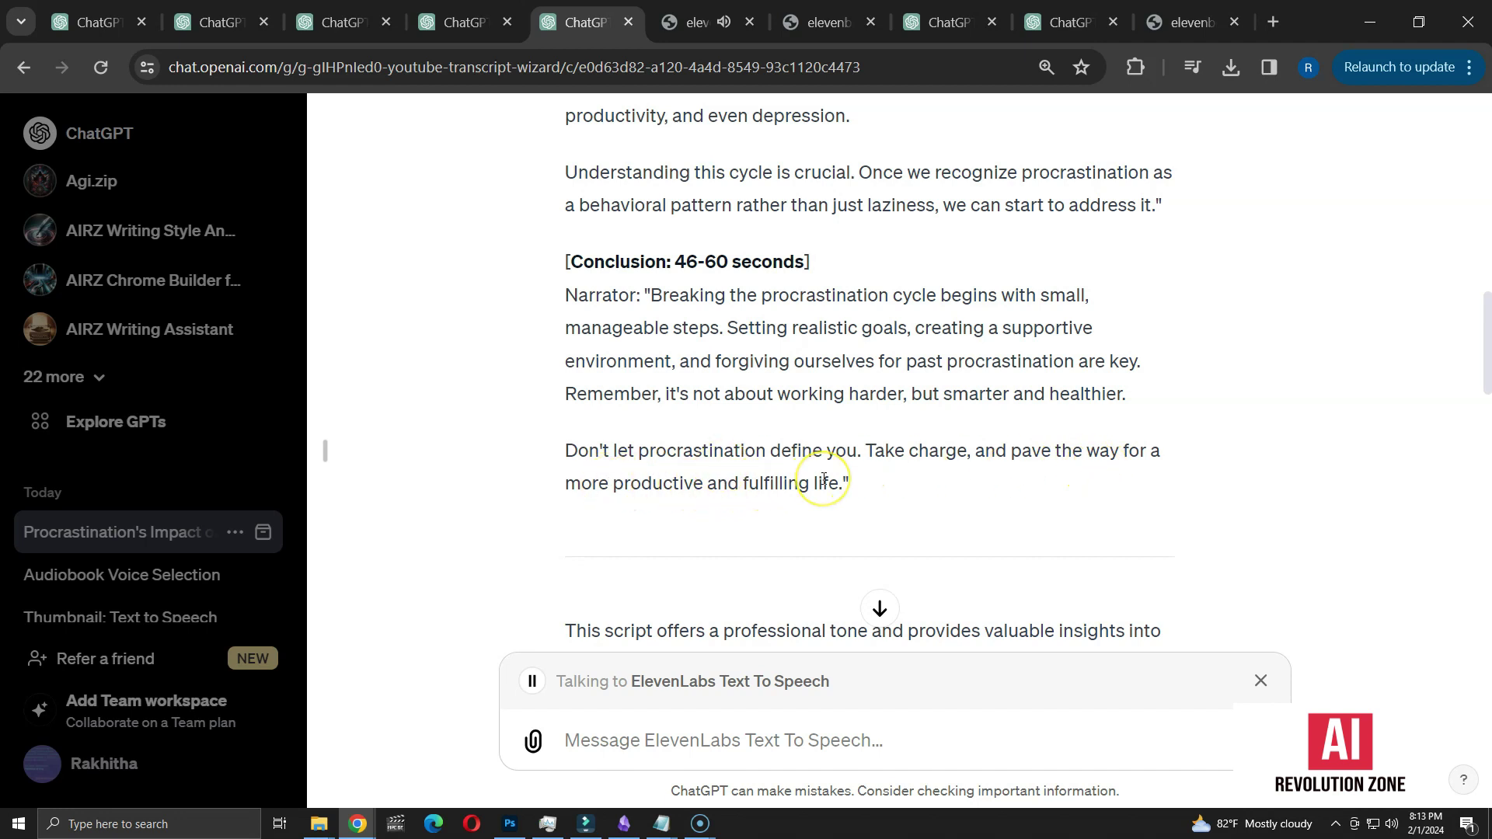
{"action": "scroll", "coordinate": [824, 479], "scroll_direction": "down", "scroll_amount": 3}
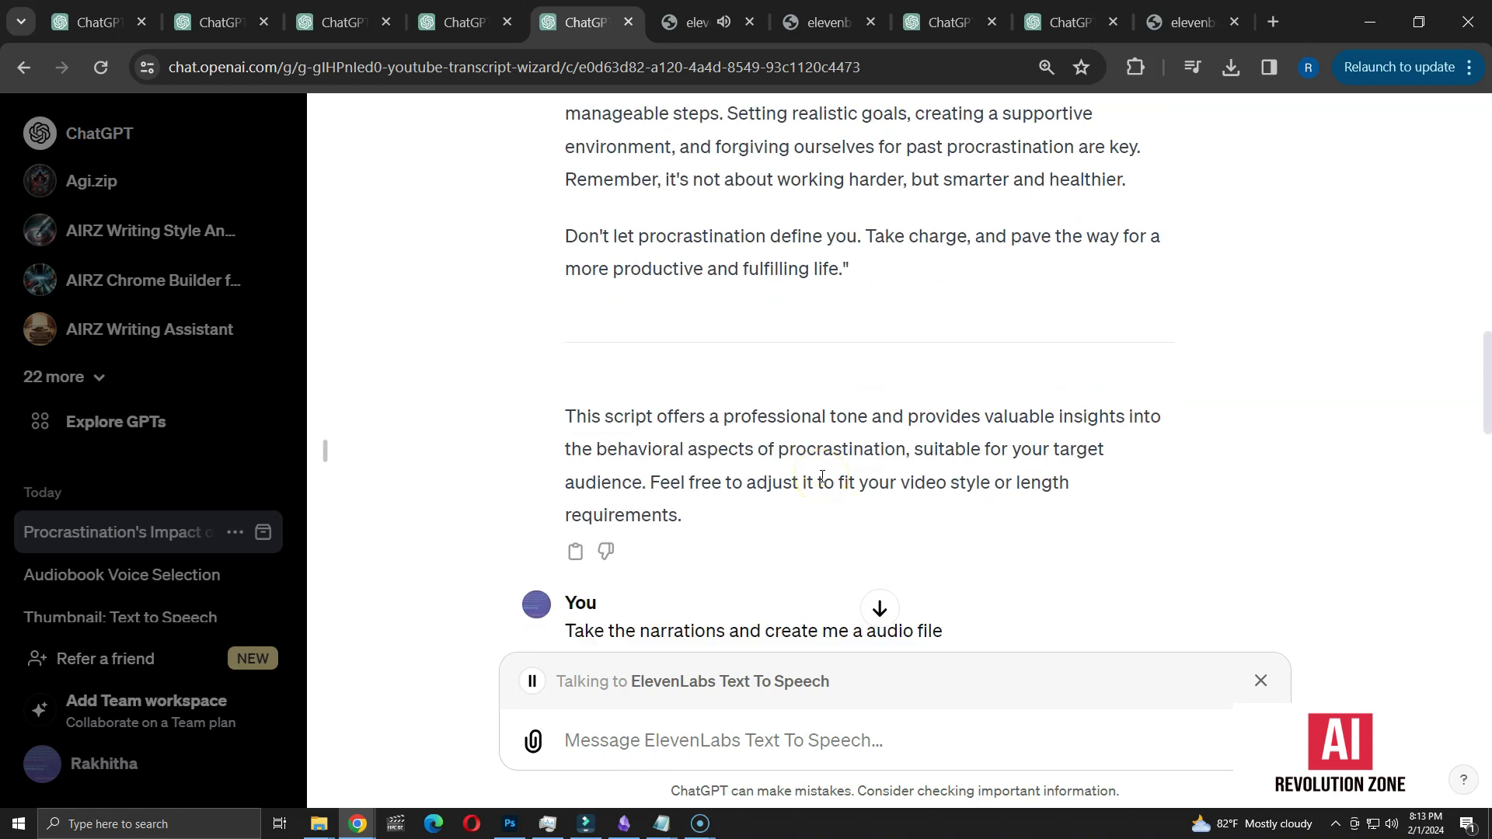
Scroll down past the three voice options to the classic female narrator reply.
{"action": "scroll", "coordinate": [822, 476], "scroll_direction": "down", "scroll_amount": 2}
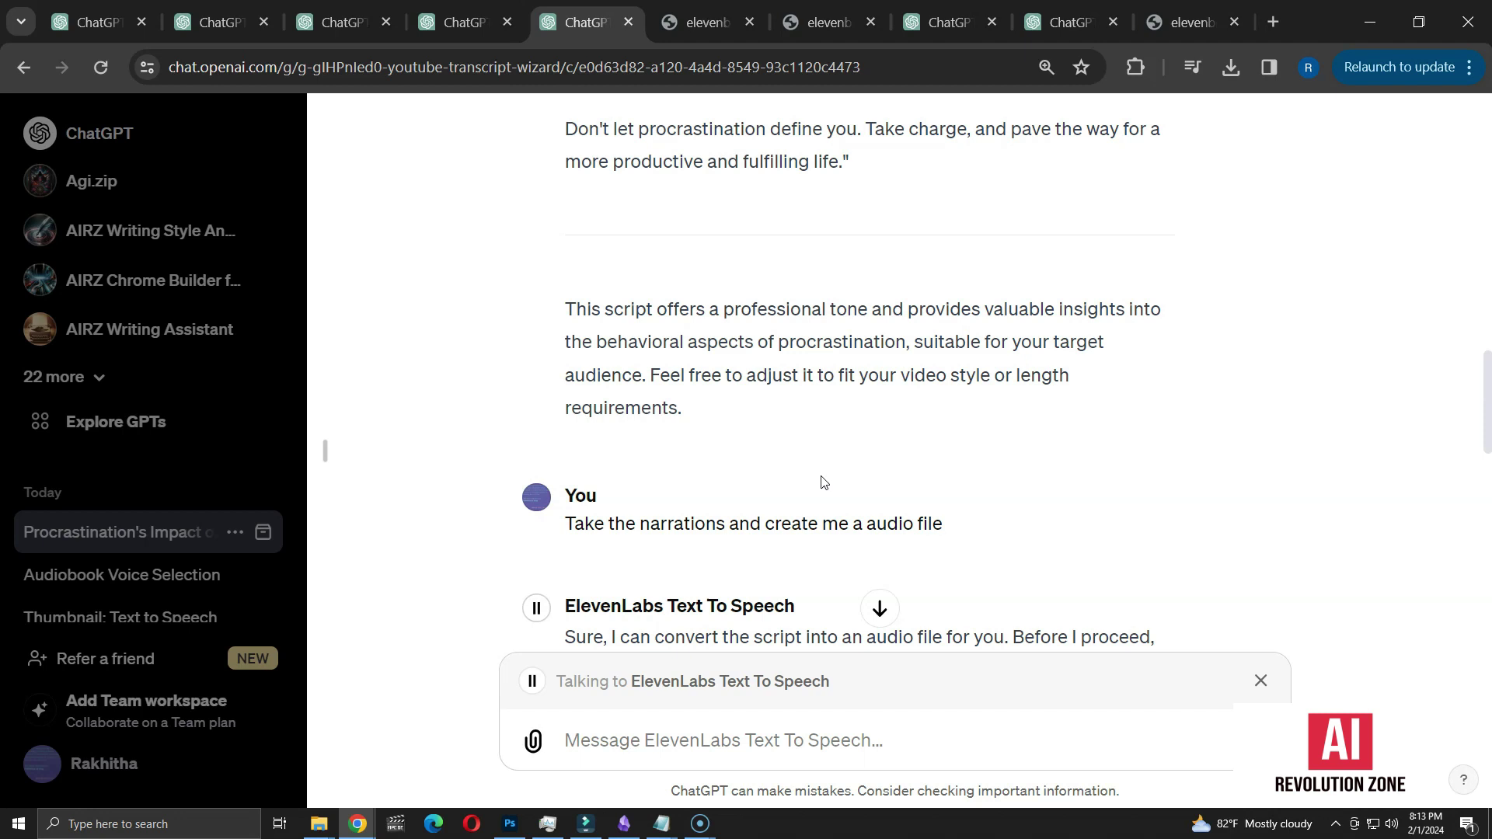
{"action": "scroll", "coordinate": [824, 482], "scroll_direction": "down", "scroll_amount": 4}
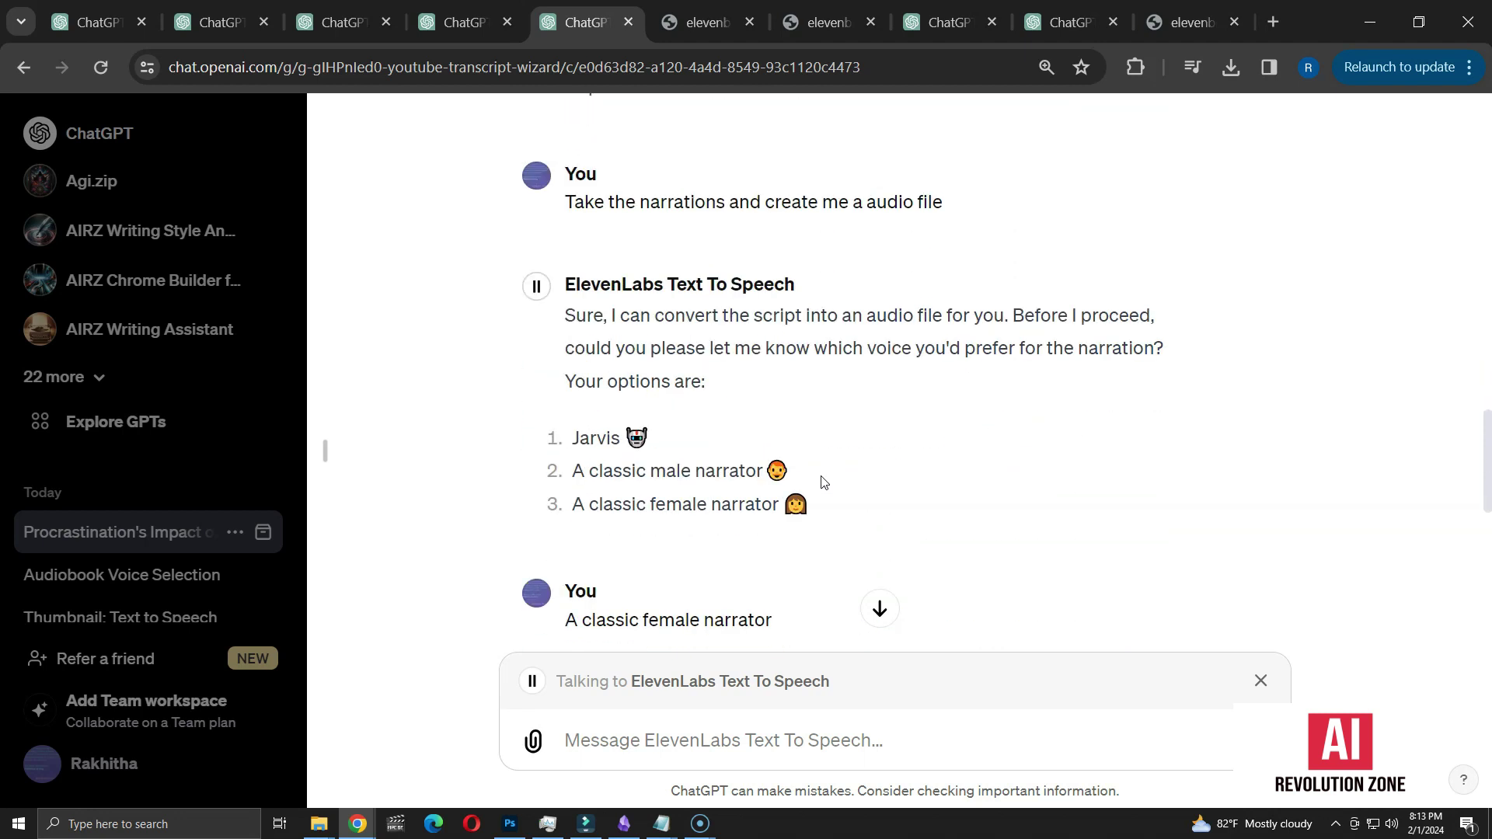